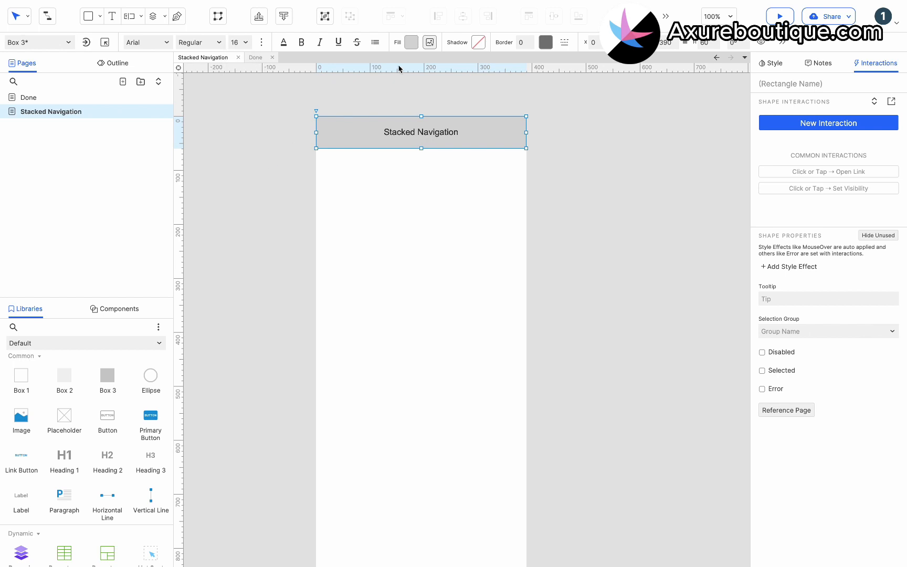
- Change the fill of the "Stacked Navigation" header rectangle to solid blue
{"action": "left_click", "coordinate": [410, 44]}
{"action": "left_click", "coordinate": [488, 144]}
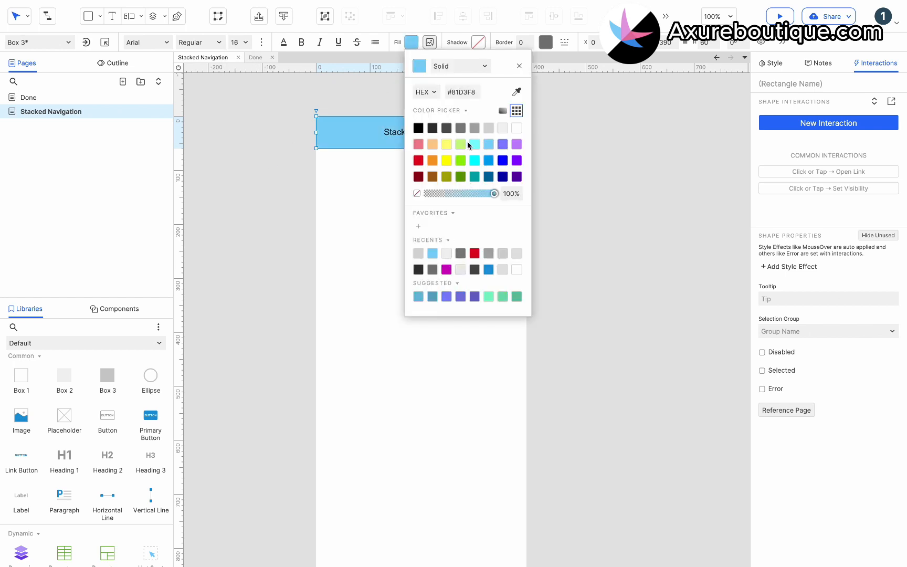
{"action": "left_click", "coordinate": [488, 160]}
- Make the header's "Stacked Navigation" text white and set its font size to 20
{"action": "double_click", "coordinate": [420, 131]}
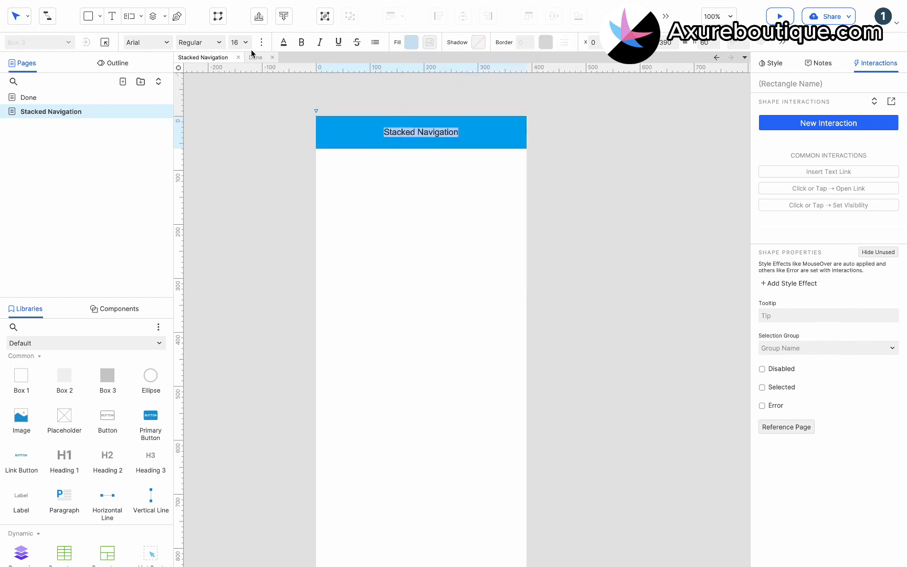
{"action": "left_click", "coordinate": [283, 42]}
{"action": "left_click", "coordinate": [389, 127]}
{"action": "left_click", "coordinate": [500, 185]}
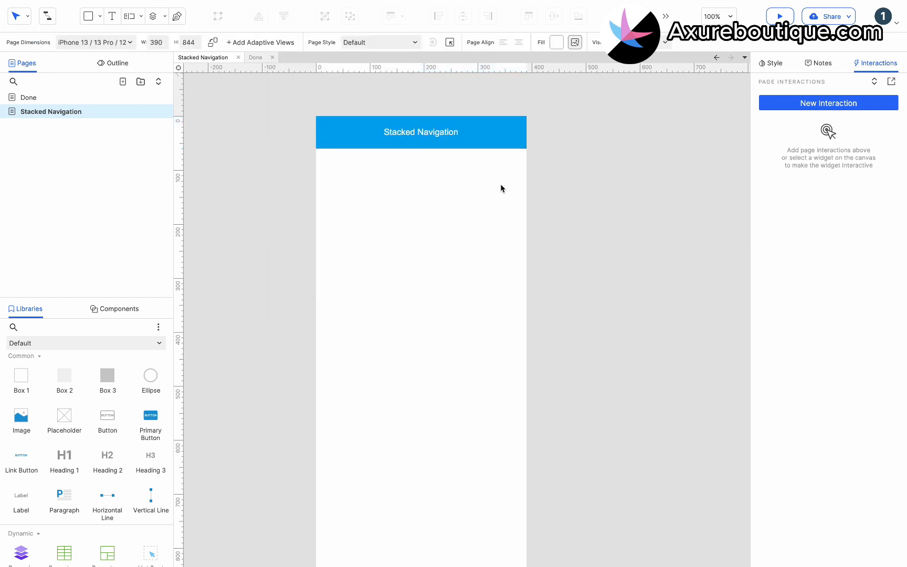
{"action": "left_click", "coordinate": [488, 133]}
{"action": "left_click", "coordinate": [246, 43]}
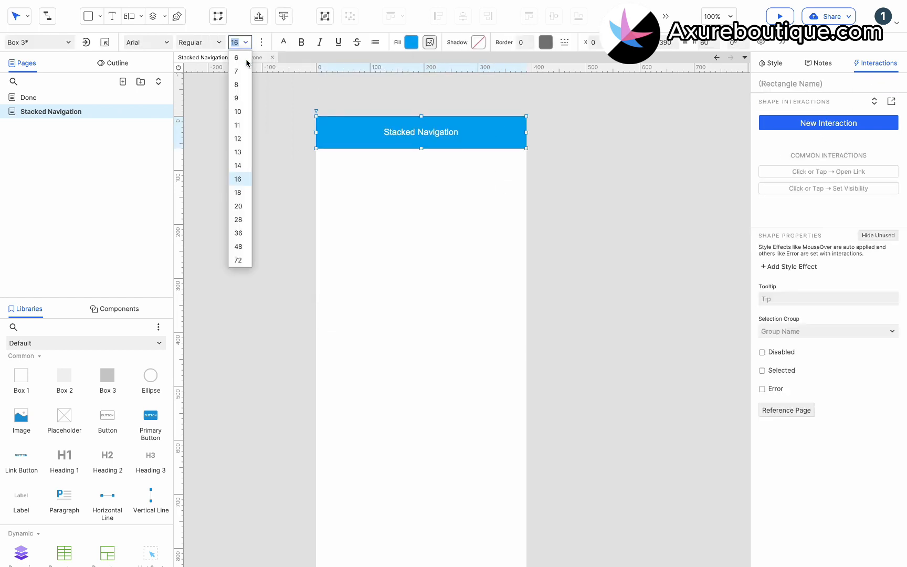
{"action": "left_click", "coordinate": [243, 206]}
{"action": "left_click", "coordinate": [365, 185]}
- Add a dynamic panel directly below the header, aligned with the page's left edge, and size it to 128 wide by 784 high
{"action": "scroll", "coordinate": [58, 446], "scroll_direction": "down", "scroll_amount": 3}
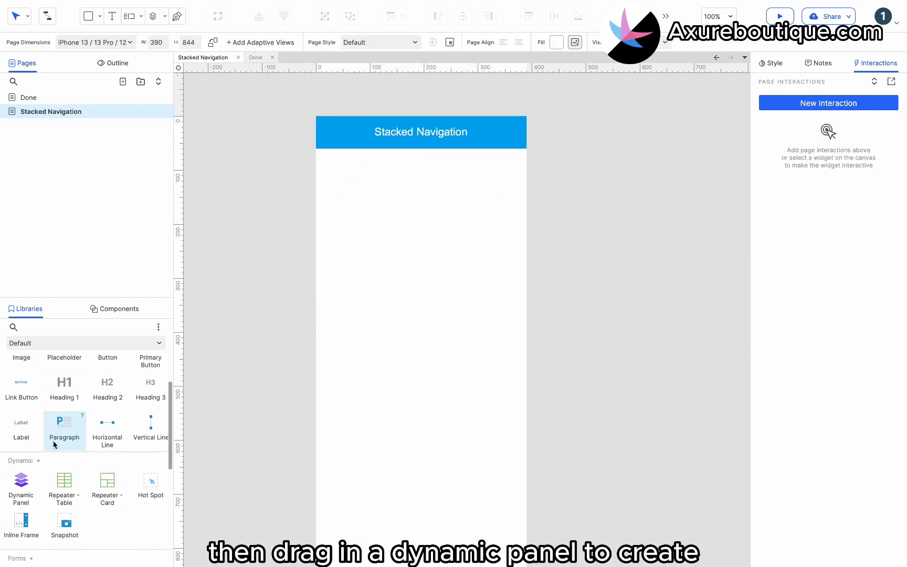
{"action": "left_click_drag", "start_coordinate": [15, 484], "coordinate": [315, 148]}
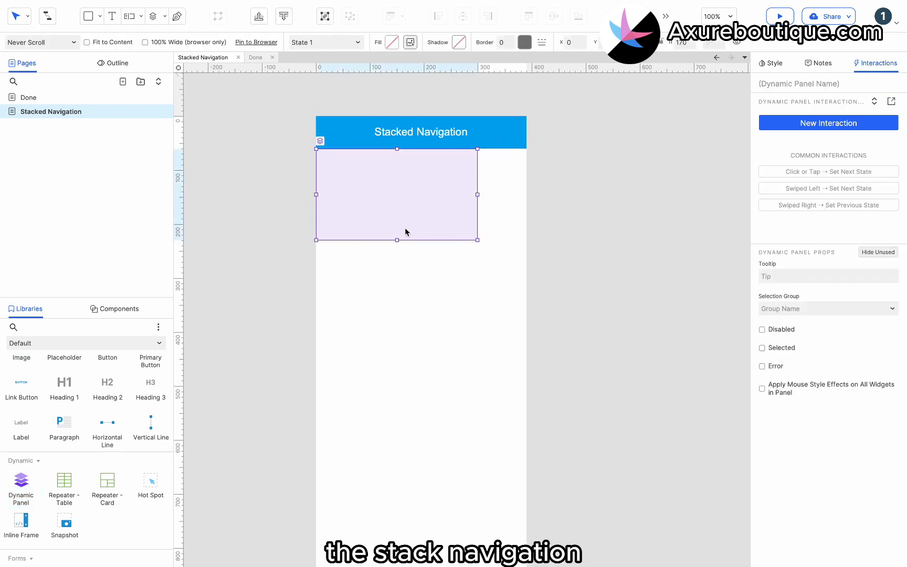
{"action": "left_click_drag", "start_coordinate": [477, 240], "coordinate": [385, 258]}
{"action": "scroll", "coordinate": [379, 245], "scroll_direction": "down", "scroll_amount": 3}
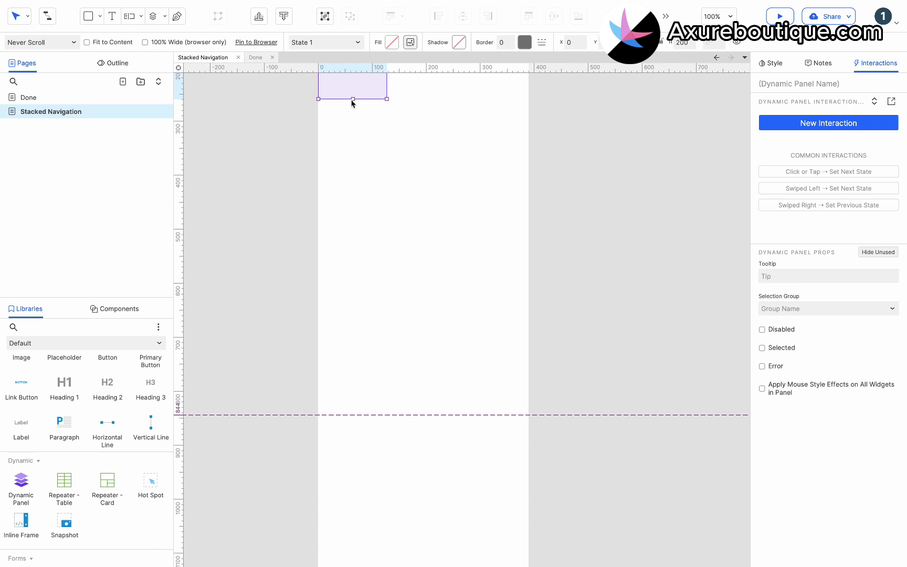
{"action": "left_click_drag", "start_coordinate": [353, 99], "coordinate": [364, 415]}
{"action": "scroll", "coordinate": [365, 415], "scroll_direction": "up", "scroll_amount": 3}
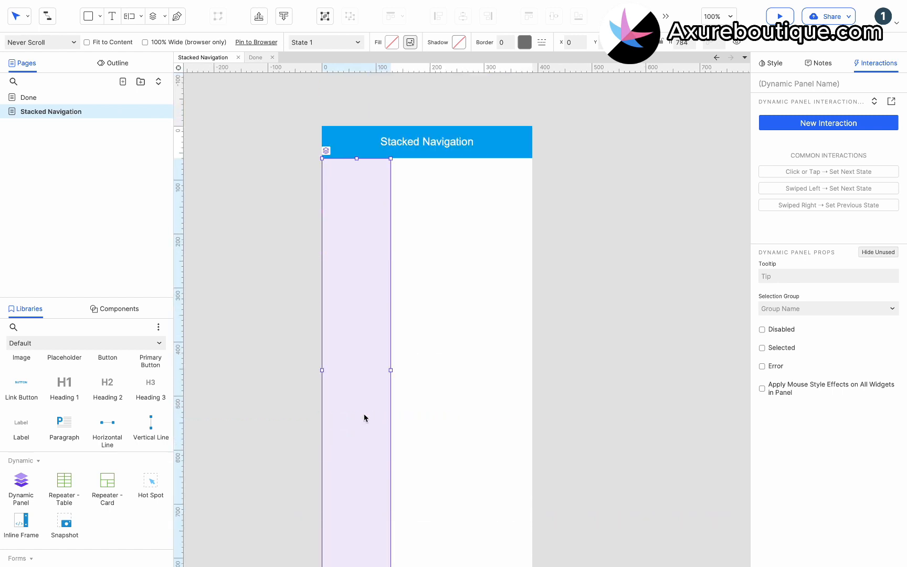
- Inside the dynamic panel's State 1, place a Box 1 rectangle at 0, 0 and size it to 128 × 60
{"action": "double_click", "coordinate": [366, 303]}
{"action": "scroll", "coordinate": [103, 441], "scroll_direction": "up", "scroll_amount": 3}
{"action": "left_click_drag", "start_coordinate": [32, 394], "coordinate": [323, 158]}
{"action": "left_click_drag", "start_coordinate": [375, 181], "coordinate": [374, 172]}
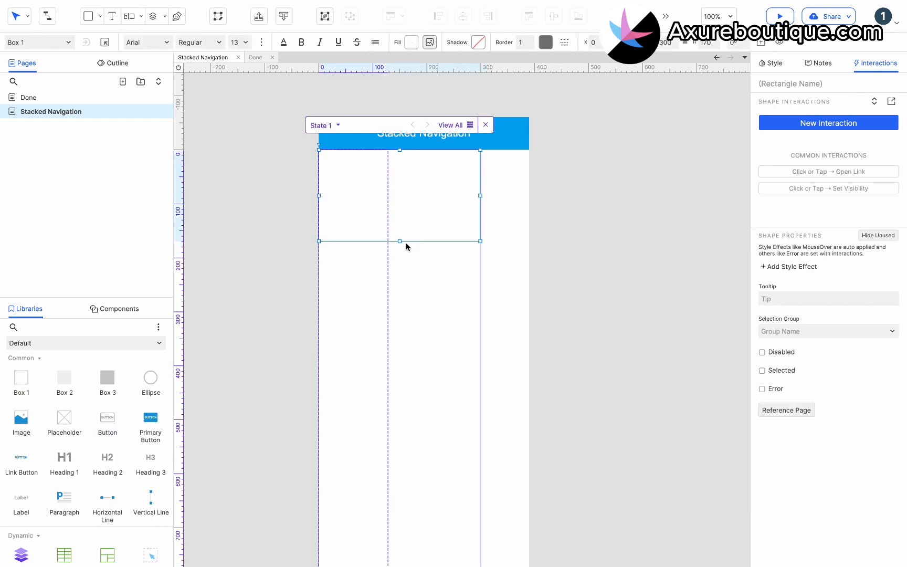
{"action": "left_click_drag", "start_coordinate": [400, 241], "coordinate": [412, 181]}
{"action": "left_click_drag", "start_coordinate": [480, 165], "coordinate": [387, 166]}
- Set the rectangle's border colour to #D7D7D7 and leave only its top border visible
{"action": "left_click", "coordinate": [546, 42]}
{"action": "left_click", "coordinate": [625, 127]}
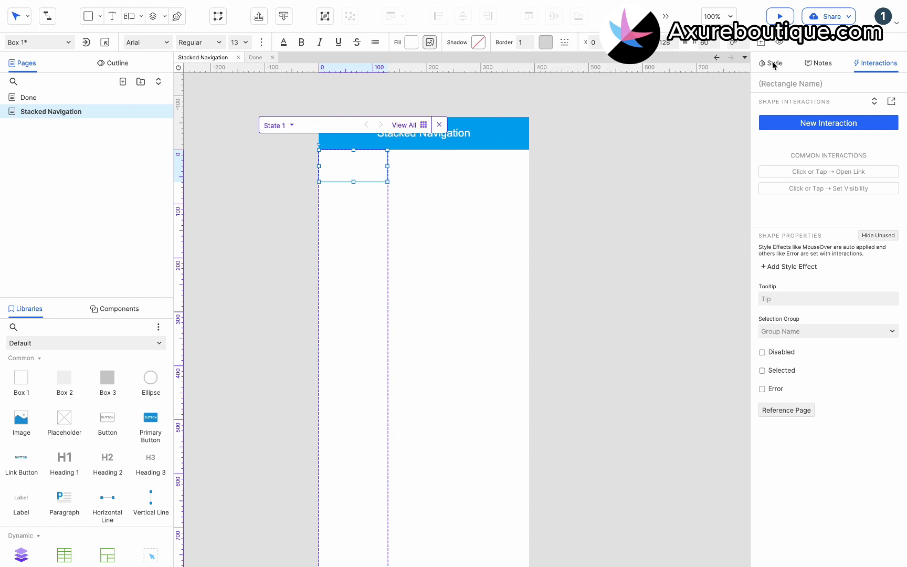
{"action": "left_click", "coordinate": [771, 63]}
{"action": "left_click", "coordinate": [894, 483]}
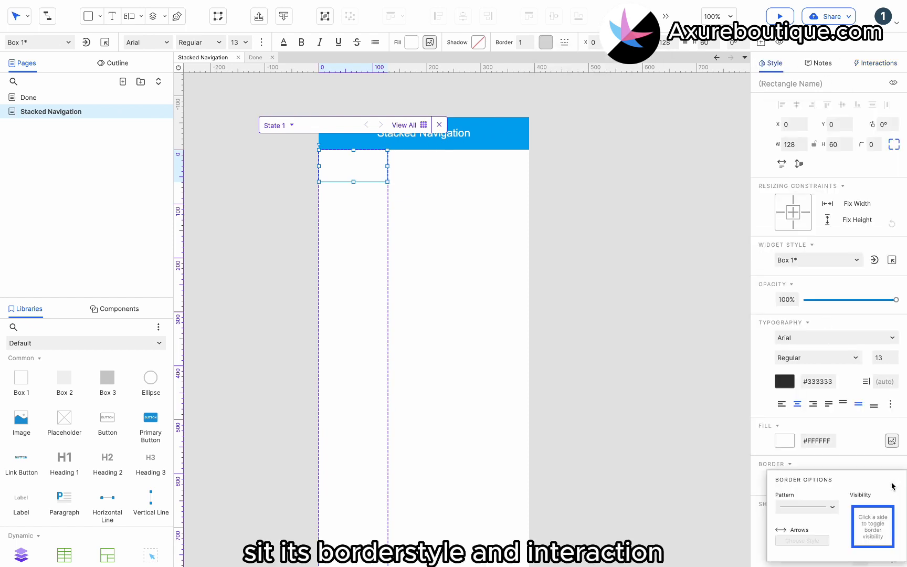
{"action": "left_click", "coordinate": [873, 547]}
- Label the rectangle "Action" and set its font size to 16
{"action": "left_click", "coordinate": [360, 166]}
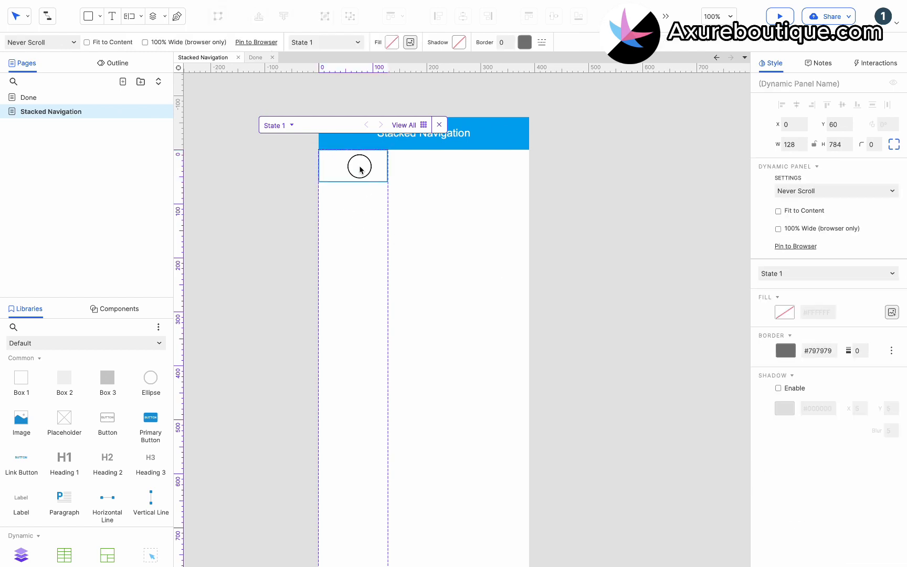
{"action": "left_click", "coordinate": [349, 171]}
{"action": "double_click", "coordinate": [349, 170]}
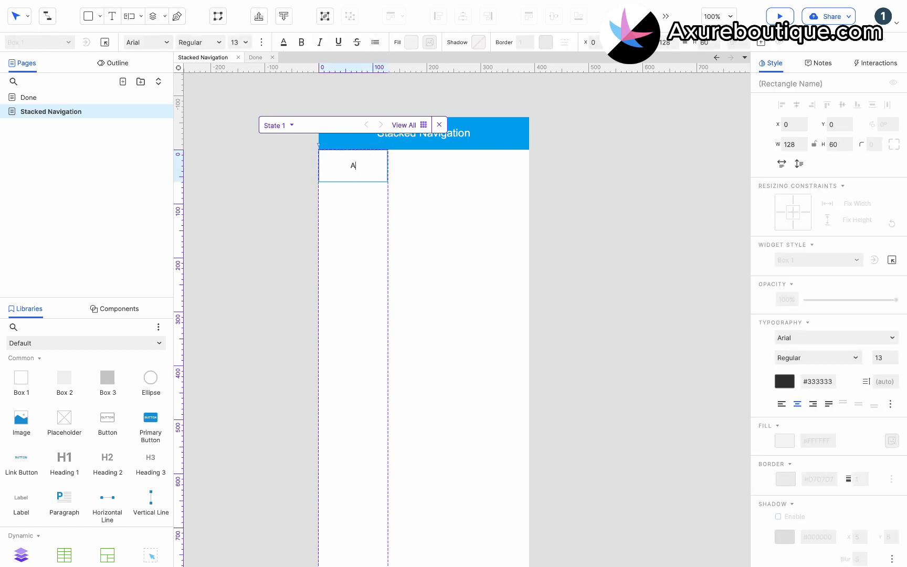
{"action": "left_click", "coordinate": [357, 197]}
{"action": "left_click", "coordinate": [352, 173]}
{"action": "left_click", "coordinate": [238, 43]}
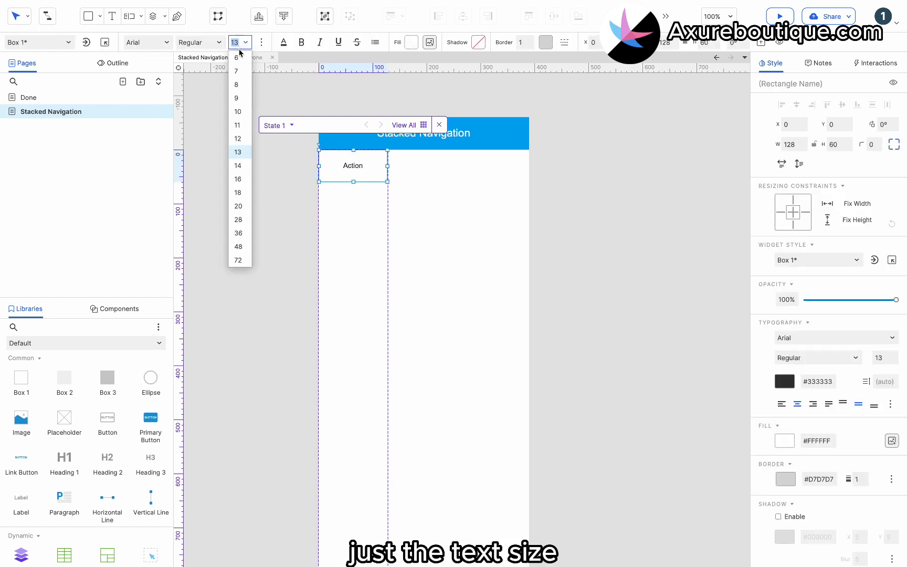
{"action": "left_click", "coordinate": [240, 178]}
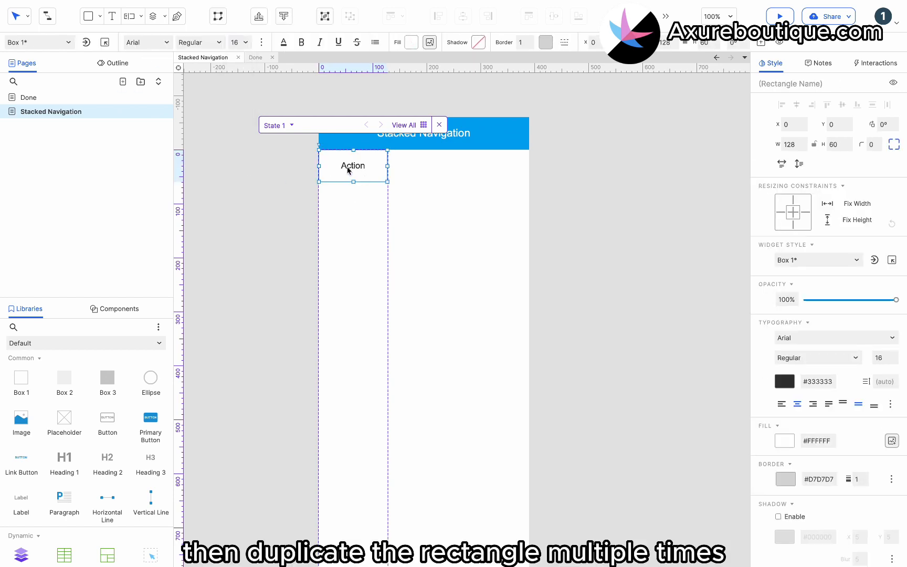
- Duplicate the Action rectangle down the panel and label the first three copies "Comedy", "Science Fiction" and "Horror"
{"action": "left_click_drag", "start_coordinate": [348, 169], "coordinate": [359, 347]}
{"action": "double_click", "coordinate": [349, 198]}
{"action": "type", "text": "Comedy"}
{"action": "key", "text": "Escape"}
{"action": "double_click", "coordinate": [348, 231]}
{"action": "type", "text": "Science Fiction"}
{"action": "double_click", "coordinate": [357, 264]}
{"action": "type", "text": "Horror"}
- Label the three rectangles below Horror "Romance", "War" and "Animation"
{"action": "double_click", "coordinate": [353, 295]}
{"action": "type", "text": "Romance"}
{"action": "double_click", "coordinate": [357, 324]}
{"action": "type", "text": "War"}
{"action": "double_click", "coordinate": [358, 359]}
{"action": "type", "text": "Animation"}
- Duplicate more rectangles below Animation and label the next four "Thriller", "Crime", "Drama" and "Fantasy"
{"action": "scroll", "coordinate": [355, 315], "scroll_direction": "down", "scroll_amount": 3}
{"action": "double_click", "coordinate": [342, 329]}
{"action": "left_click_drag", "start_coordinate": [354, 300], "coordinate": [352, 469]}
{"action": "type", "text": "Thriller"}
{"action": "double_click", "coordinate": [348, 364]}
{"action": "type", "text": "Crime"}
{"action": "double_click", "coordinate": [347, 392]}
{"action": "type", "text": "Drama"}
{"action": "double_click", "coordinate": [347, 424]}
{"action": "type", "text": "Fantasy"}
- Label the two rectangles below Fantasy "Adventrue" and "Mystery"
{"action": "scroll", "coordinate": [352, 399], "scroll_direction": "down", "scroll_amount": 1}
{"action": "double_click", "coordinate": [351, 436]}
{"action": "double_click", "coordinate": [352, 468]}
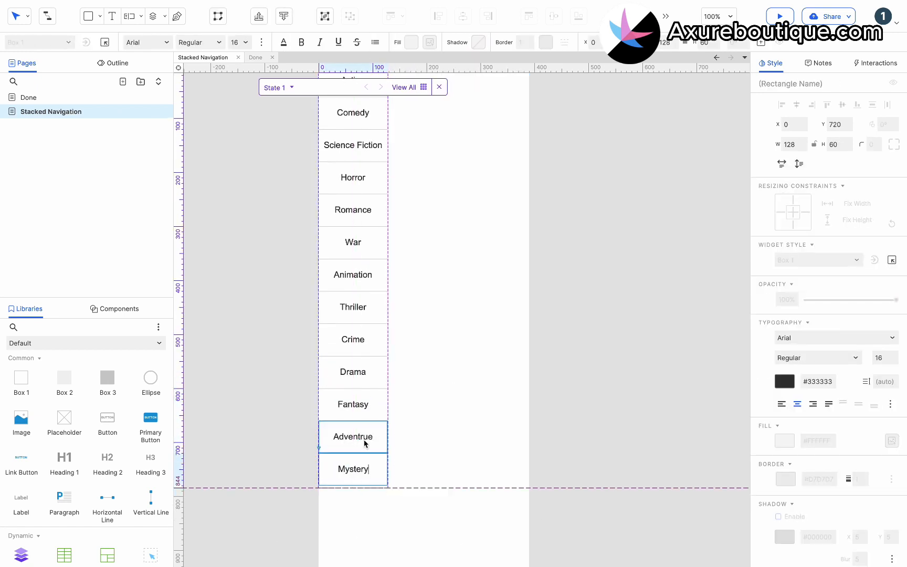
- Add two more rectangle copies below Mystery and label them "Historical" and "Documentary"
{"action": "scroll", "coordinate": [364, 444], "scroll_direction": "down", "scroll_amount": 5}
{"action": "left_click_drag", "start_coordinate": [355, 326], "coordinate": [347, 392]}
{"action": "double_click", "coordinate": [361, 358]}
{"action": "type", "text": "Historical"}
{"action": "left_click", "coordinate": [369, 420]}
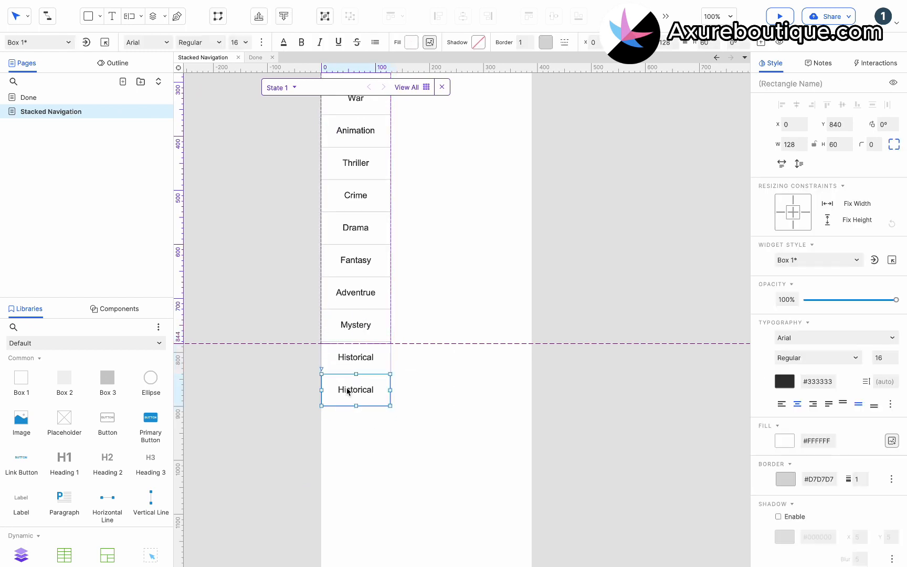
{"action": "double_click", "coordinate": [348, 391]}
{"action": "type", "text": "Documentary"}
{"action": "key", "text": "Escape"}
- Make the bottom border of the Documentary rectangle visible
{"action": "scroll", "coordinate": [473, 399], "scroll_direction": "up", "scroll_amount": 1}
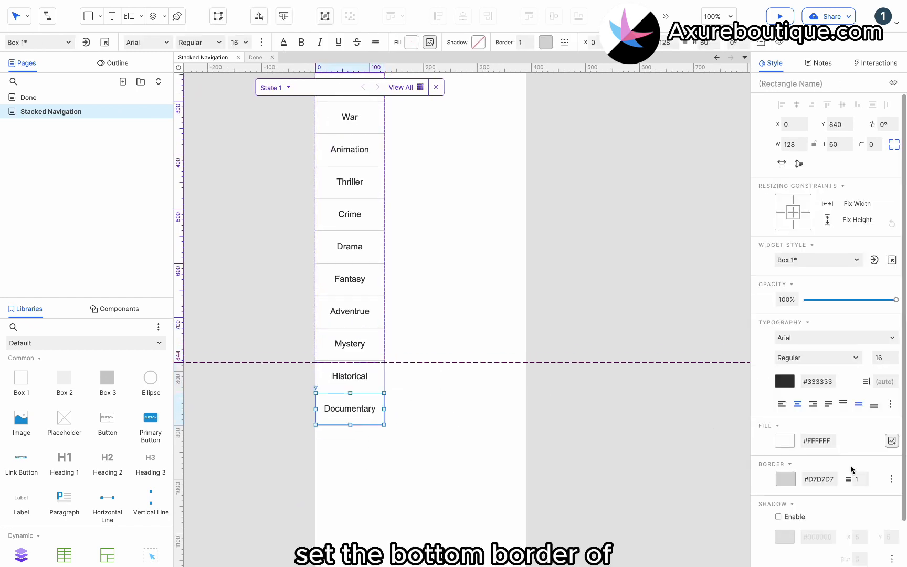
{"action": "left_click", "coordinate": [891, 479]}
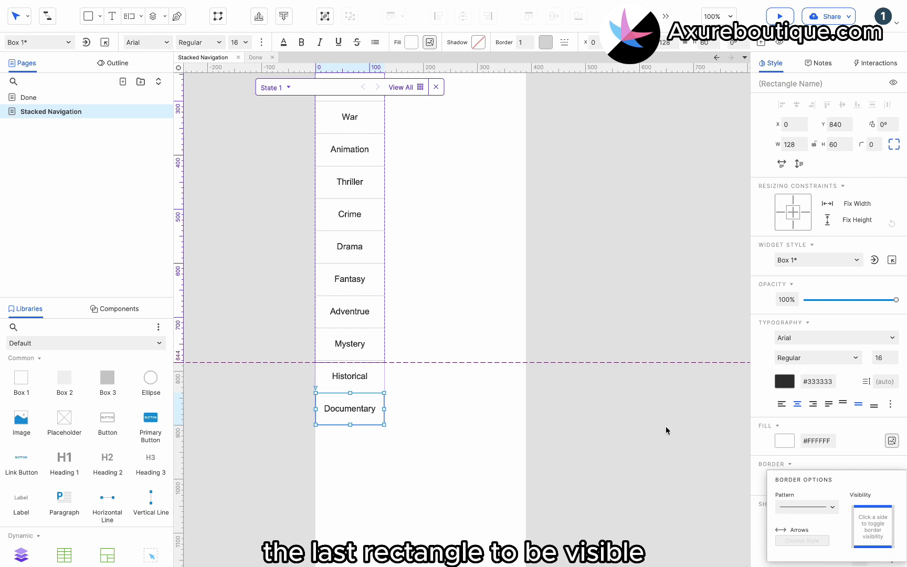
{"action": "left_click", "coordinate": [626, 393]}
- Select all the genre rectangles and give them a Selected Style with a light gray fill colour
{"action": "scroll", "coordinate": [627, 393], "scroll_direction": "up", "scroll_amount": 3}
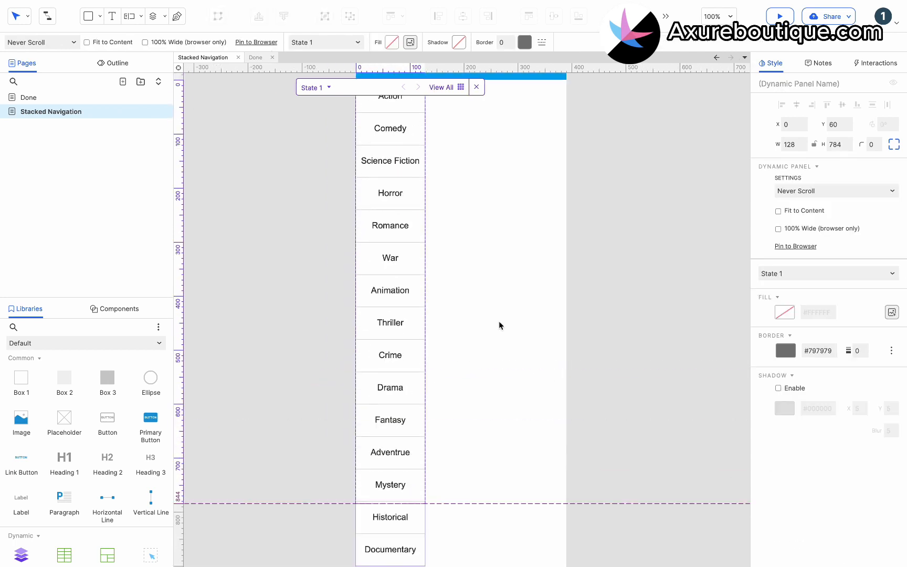
{"action": "scroll", "coordinate": [499, 321], "scroll_direction": "up", "scroll_amount": 1}
{"action": "scroll", "coordinate": [499, 321], "scroll_direction": "down", "scroll_amount": 1, "text": "ctrl"}
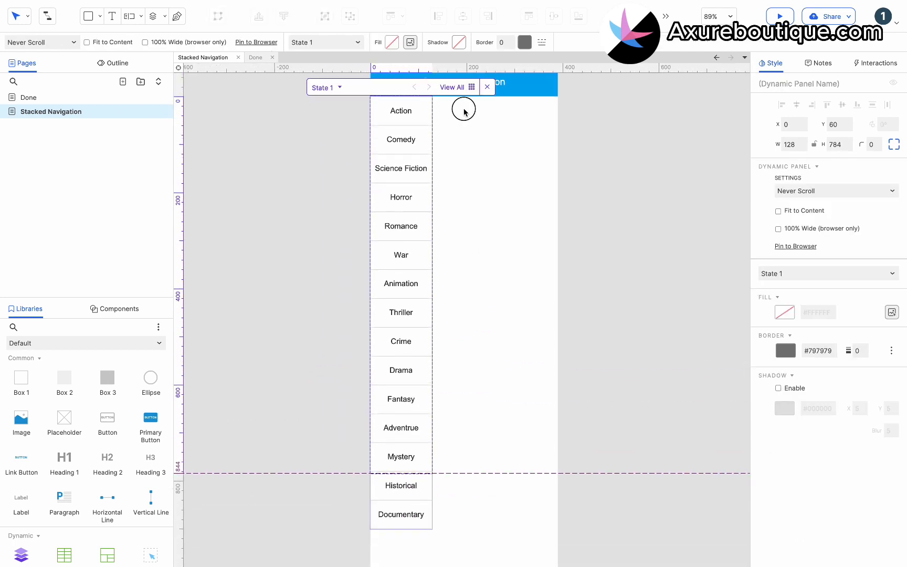
{"action": "left_click_drag", "start_coordinate": [464, 112], "coordinate": [325, 551]}
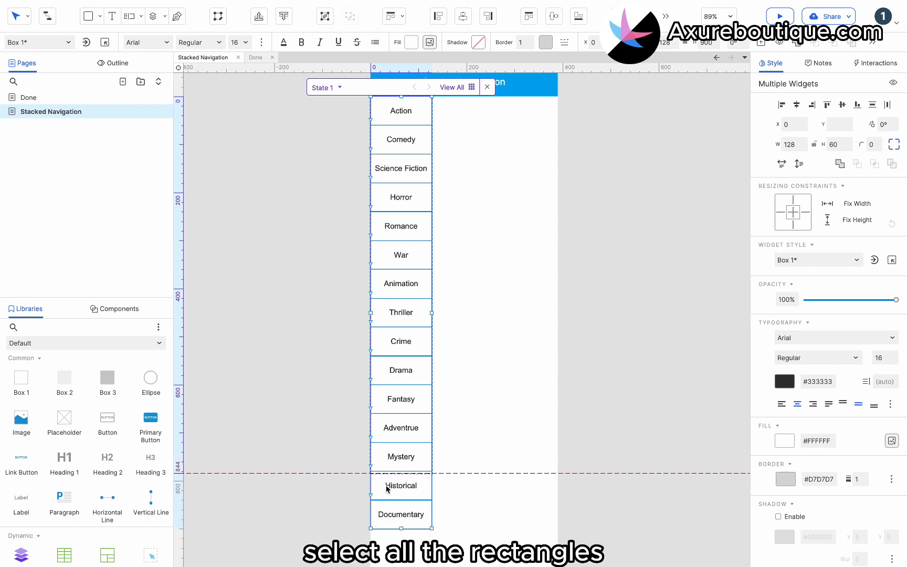
{"action": "left_click", "coordinate": [867, 69]}
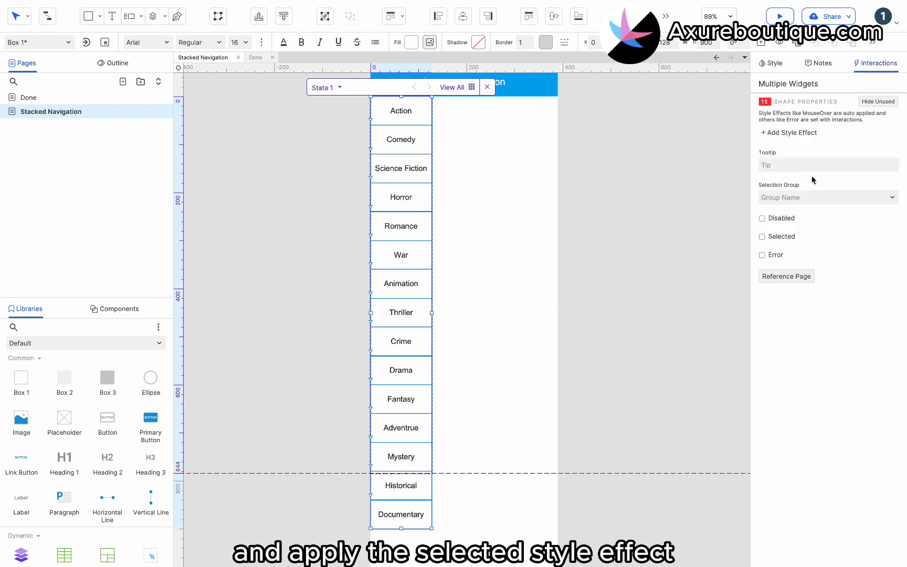
{"action": "left_click", "coordinate": [804, 134]}
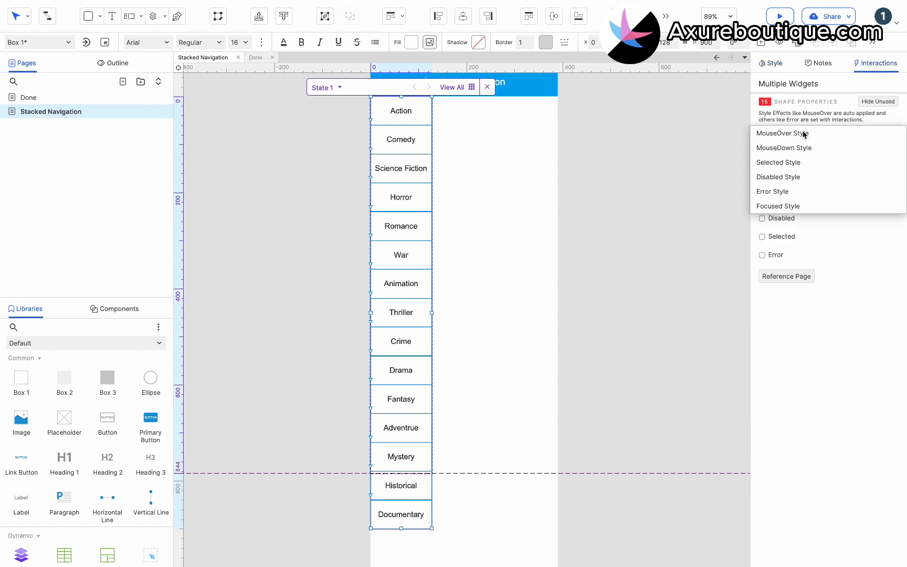
{"action": "left_click", "coordinate": [772, 164]}
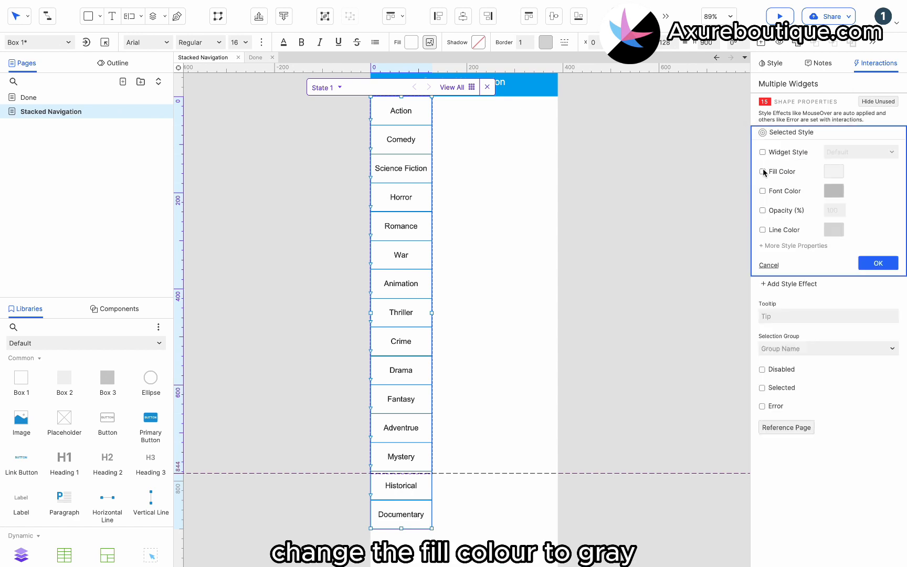
{"action": "left_click", "coordinate": [832, 171]}
{"action": "left_click", "coordinate": [877, 257]}
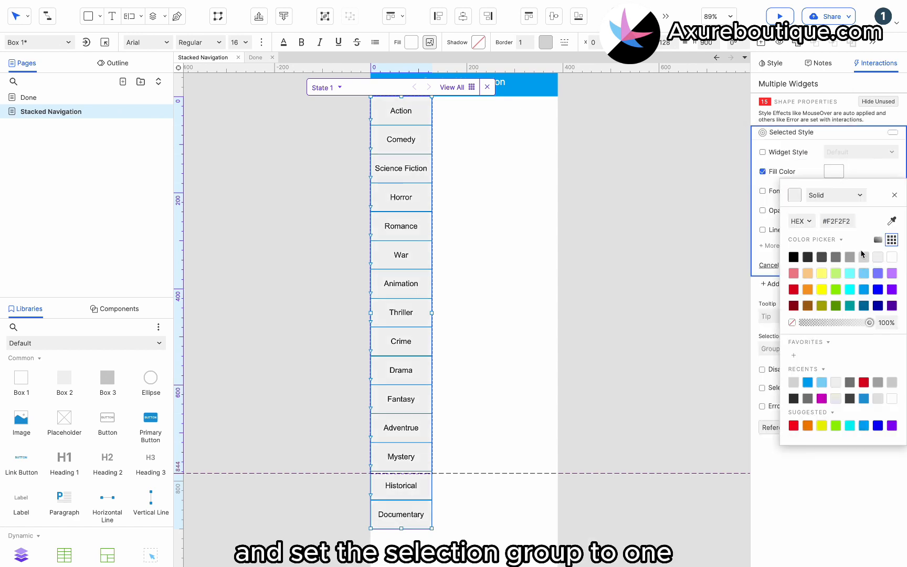
{"action": "left_click", "coordinate": [875, 177]}
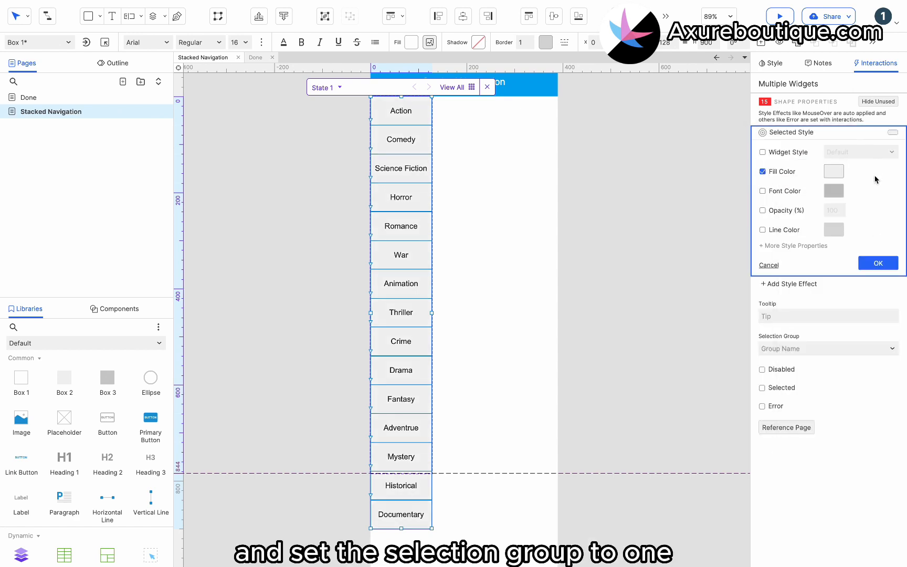
{"action": "left_click", "coordinate": [878, 263]}
- Assign all the genre rectangles to selection group 1 and finish editing the panel
{"action": "left_click", "coordinate": [796, 209]}
{"action": "left_click", "coordinate": [648, 249]}
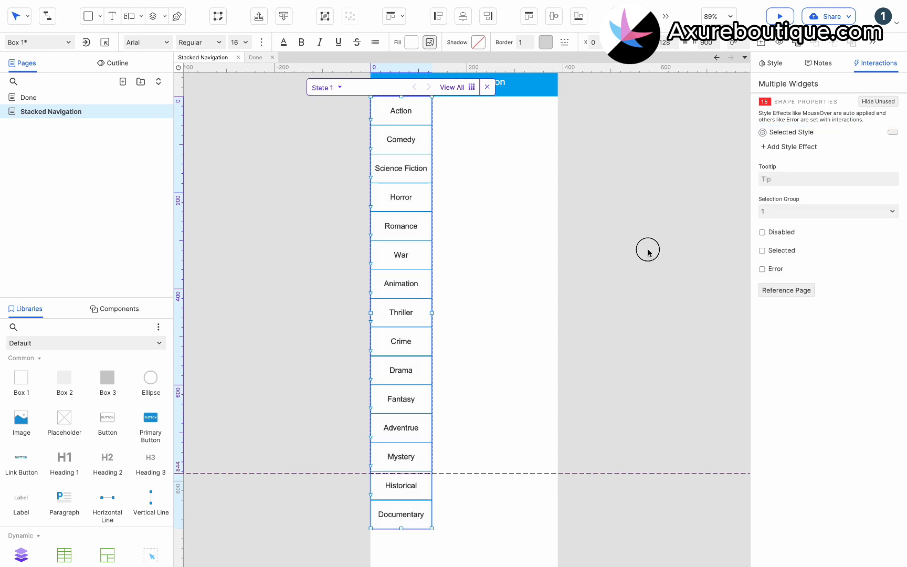
{"action": "left_click", "coordinate": [530, 373]}
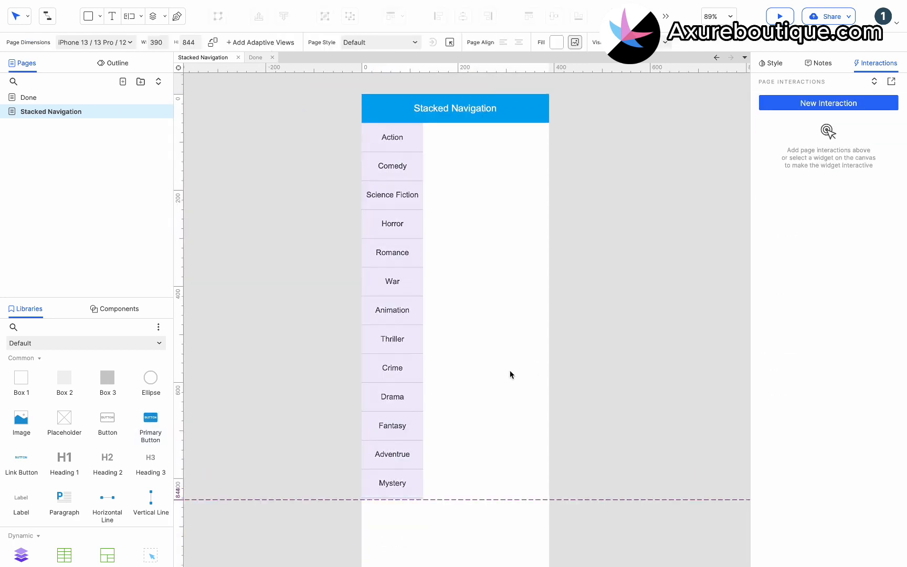
- Add a dynamic panel beside the genre list, fit it to the remaining page width at 784 high, and name it "Content"
{"action": "left_click_drag", "start_coordinate": [21, 555], "coordinate": [457, 140]}
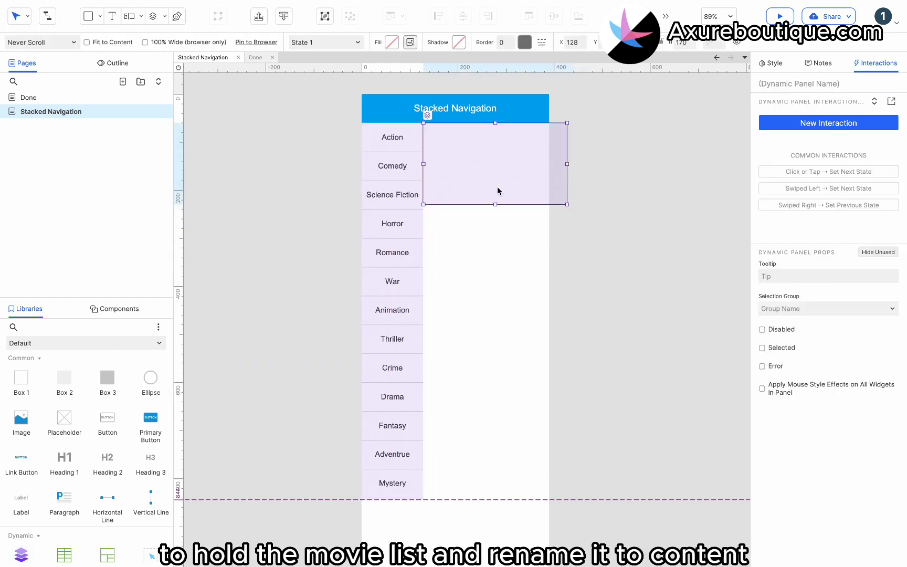
{"action": "left_click_drag", "start_coordinate": [498, 176], "coordinate": [496, 175]}
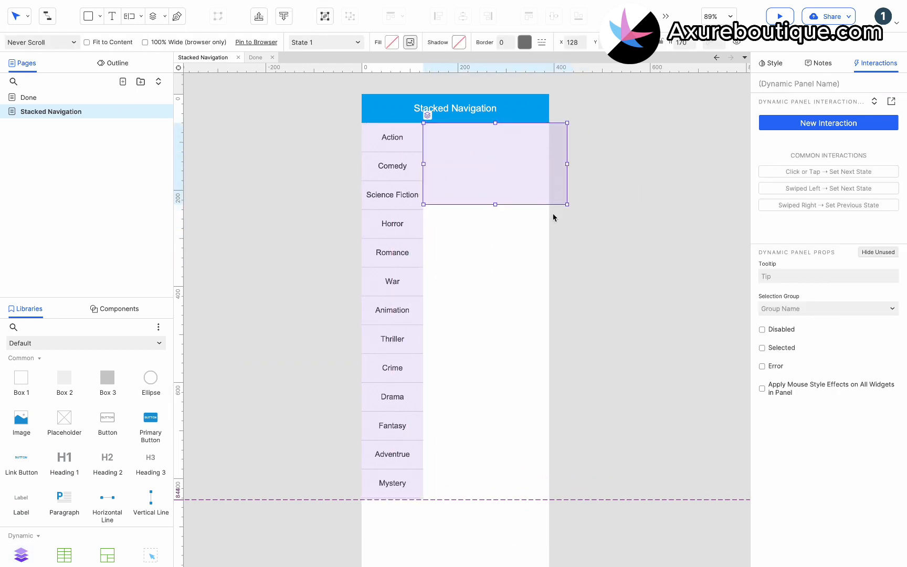
{"action": "left_click_drag", "start_coordinate": [566, 204], "coordinate": [548, 499]}
{"action": "left_click", "coordinate": [789, 85]}
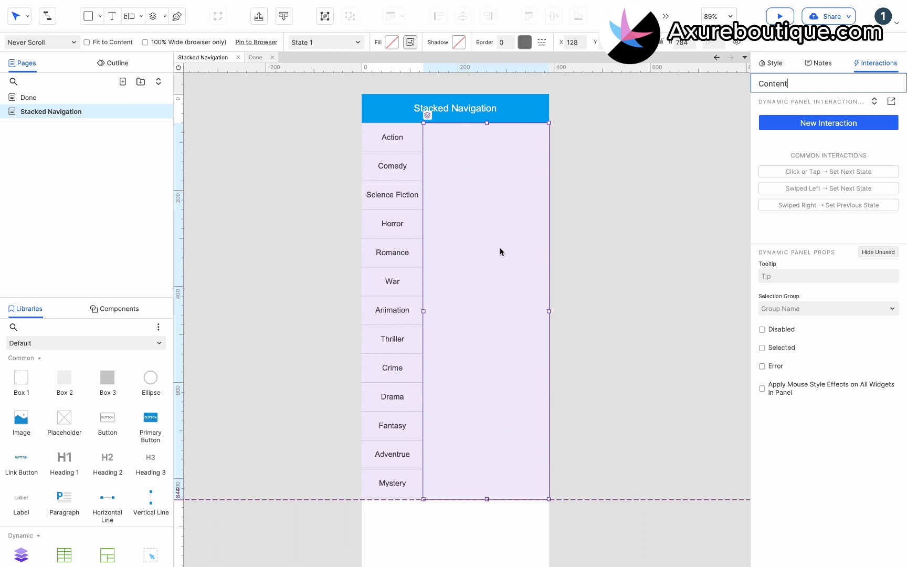
- Open the Content panel for editing and rename its State 1 to "Action"
{"action": "double_click", "coordinate": [500, 251]}
{"action": "left_click", "coordinate": [424, 98]}
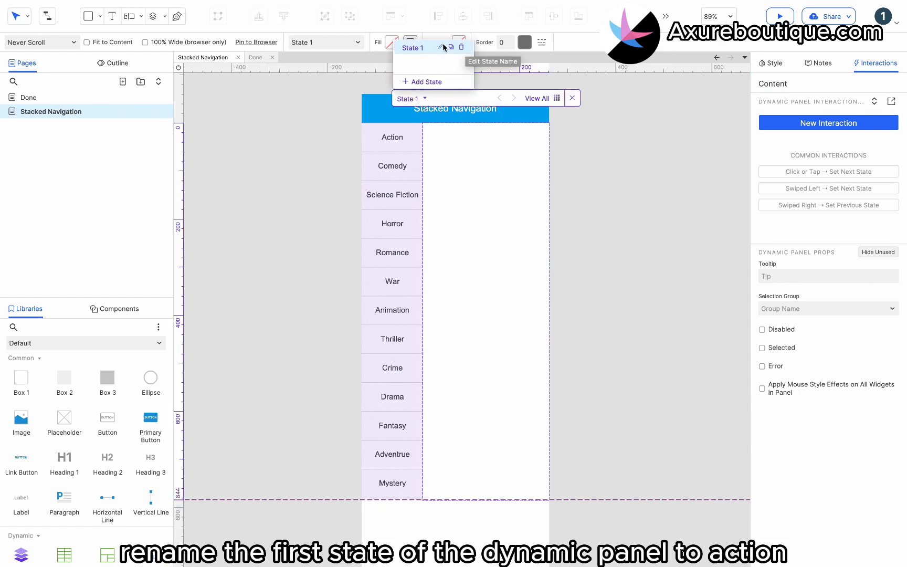
{"action": "type", "text": "Action"}
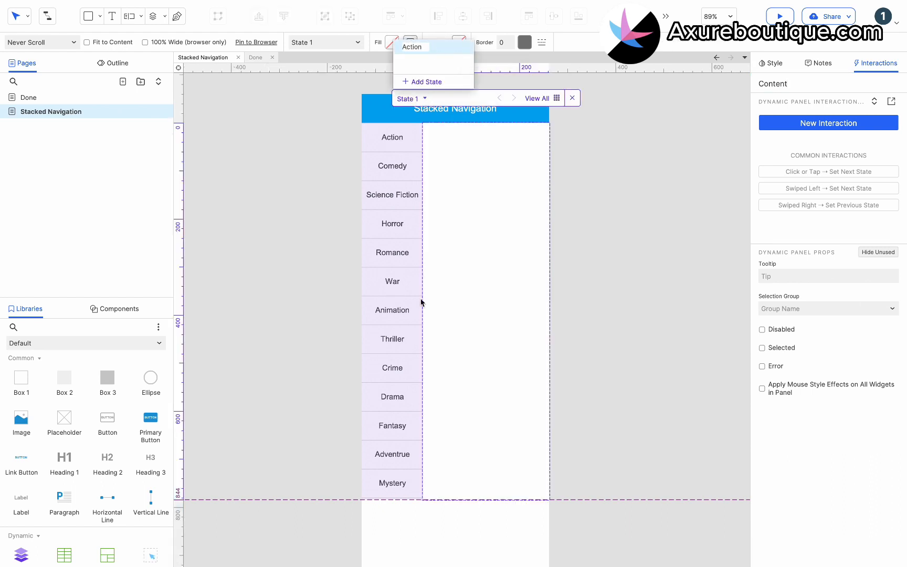
{"action": "key", "text": "Return"}
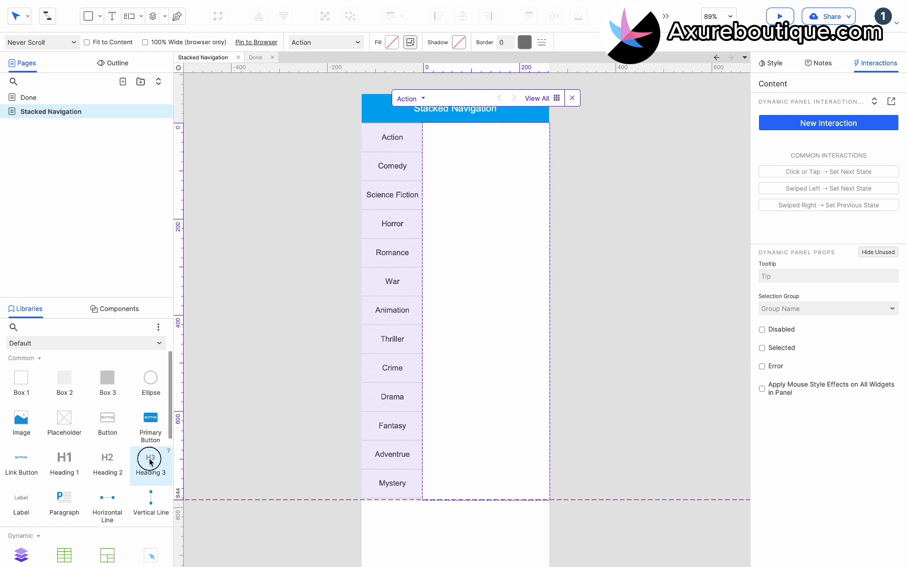
- Add a Heading 3 at the top of the Action state and change its text to "Action"
{"action": "left_click_drag", "start_coordinate": [149, 459], "coordinate": [431, 131]}
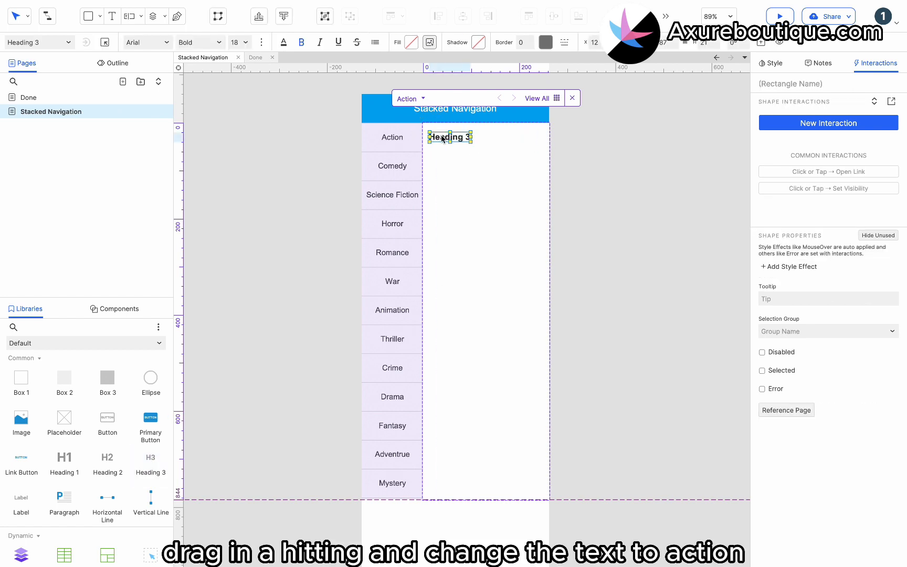
{"action": "double_click", "coordinate": [445, 140]}
{"action": "type", "text": "Actio"}
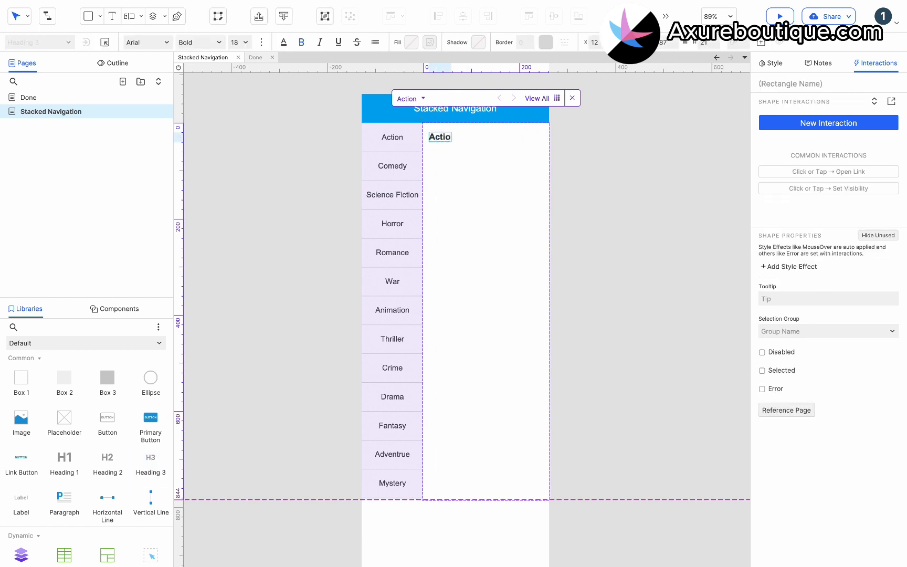
{"action": "type", "text": "n"}
{"action": "left_click", "coordinate": [476, 183]}
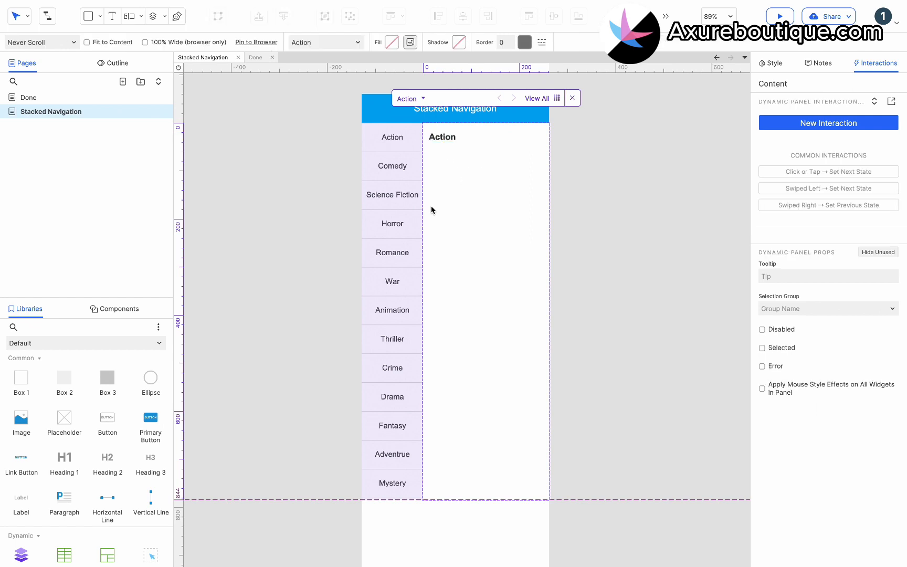
- Place a Box 2 below the heading, narrow it to 238 wide, and label it "Film" at font size 16
{"action": "left_click_drag", "start_coordinate": [66, 386], "coordinate": [430, 151]}
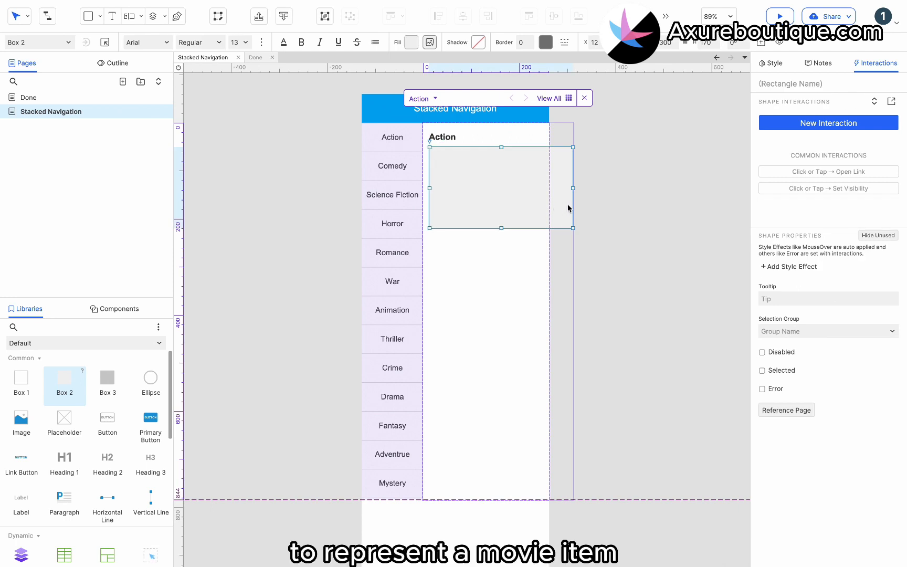
{"action": "left_click_drag", "start_coordinate": [573, 188], "coordinate": [543, 188]}
{"action": "type", "text": "Film"}
{"action": "key", "text": "Escape"}
{"action": "left_click", "coordinate": [501, 188]}
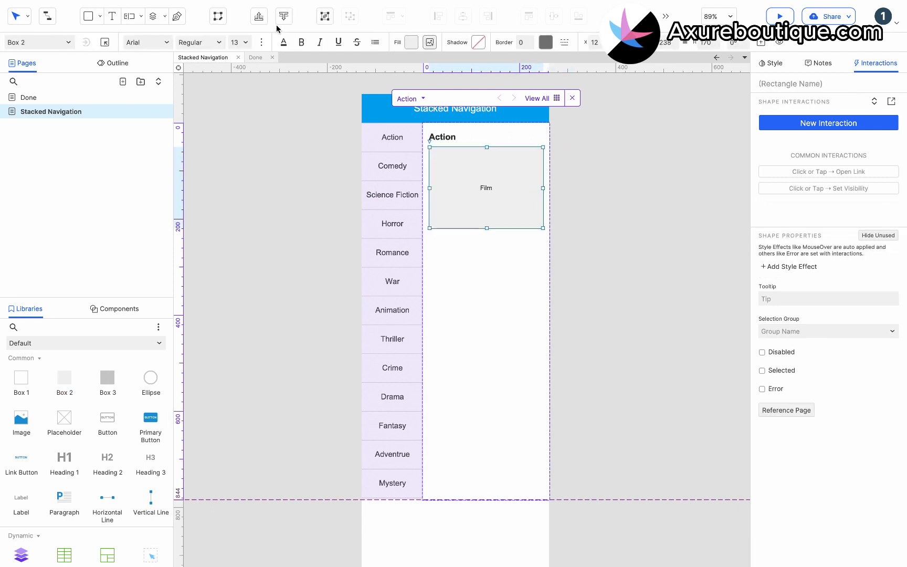
{"action": "left_click", "coordinate": [239, 42]}
{"action": "left_click", "coordinate": [238, 179]}
{"action": "left_click", "coordinate": [514, 244]}
- Duplicate the Film box down the Action state in an evenly spaced column extending past the panel's lower edge, and finish editing the panel
{"action": "left_click", "coordinate": [492, 176]}
{"action": "left_click_drag", "start_coordinate": [480, 188], "coordinate": [476, 268]}
{"action": "key", "text": "ctrl+d"}
{"action": "key", "text": "ctrl+d"}
{"action": "key", "text": "ctrl+d"}
{"action": "key", "text": "ctrl+d"}
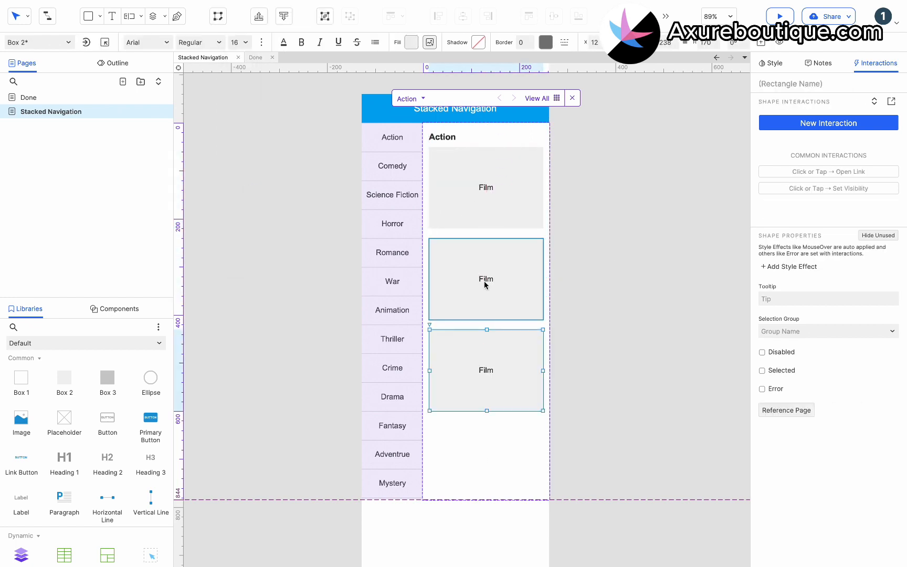
{"action": "scroll", "coordinate": [514, 277], "scroll_direction": "up", "scroll_amount": 3}
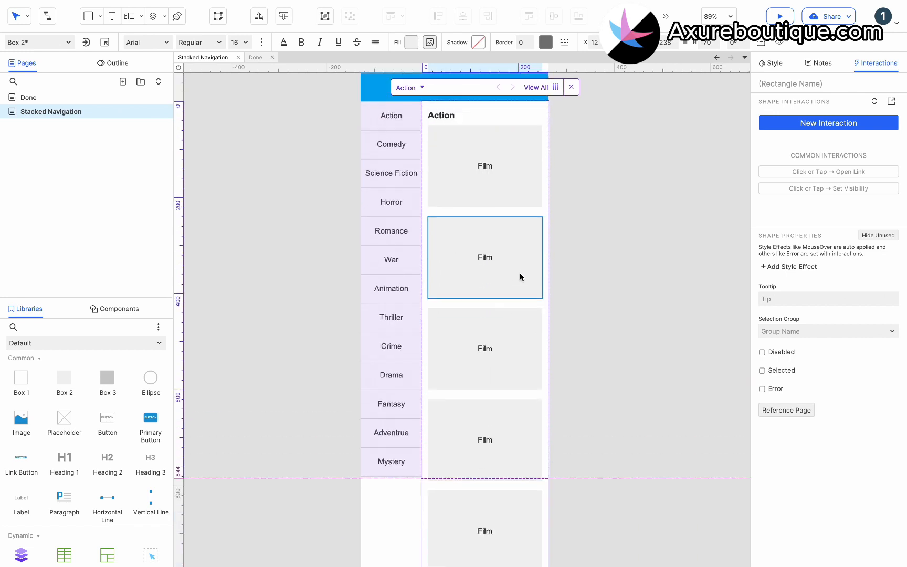
{"action": "left_click", "coordinate": [569, 263]}
{"action": "double_click", "coordinate": [569, 264]}
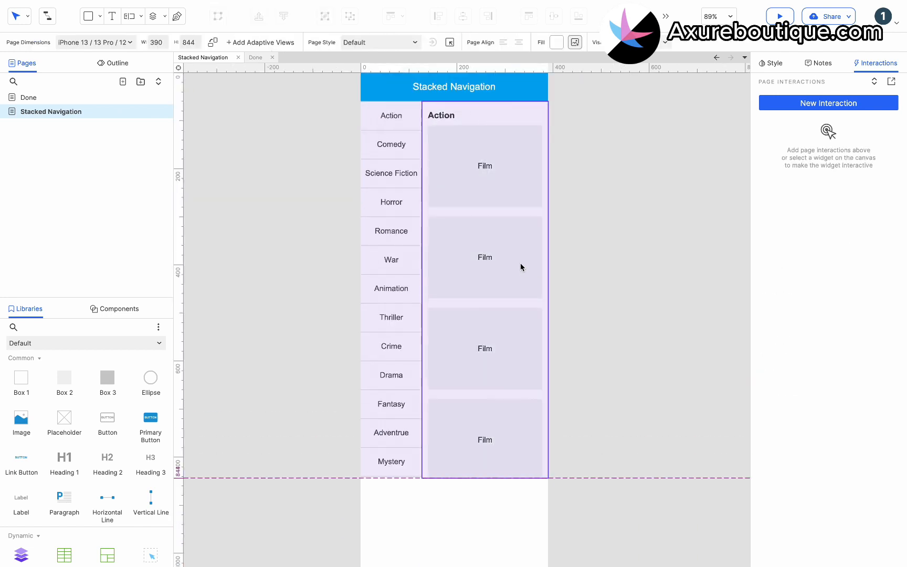
- Set the Content panel's scrollbars to Scroll Vertical
{"action": "left_click", "coordinate": [520, 264]}
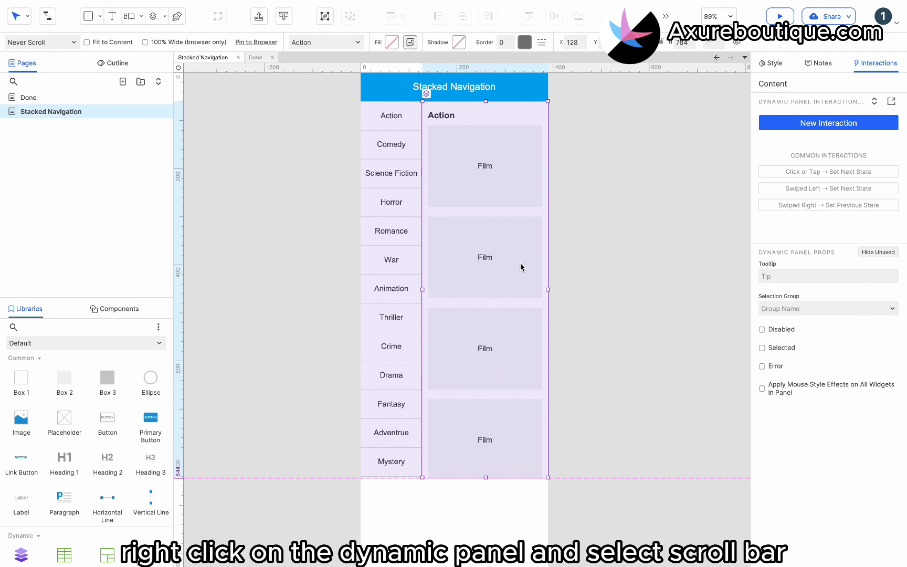
{"action": "right_click", "coordinate": [521, 263]}
{"action": "mouse_move", "coordinate": [599, 383]}
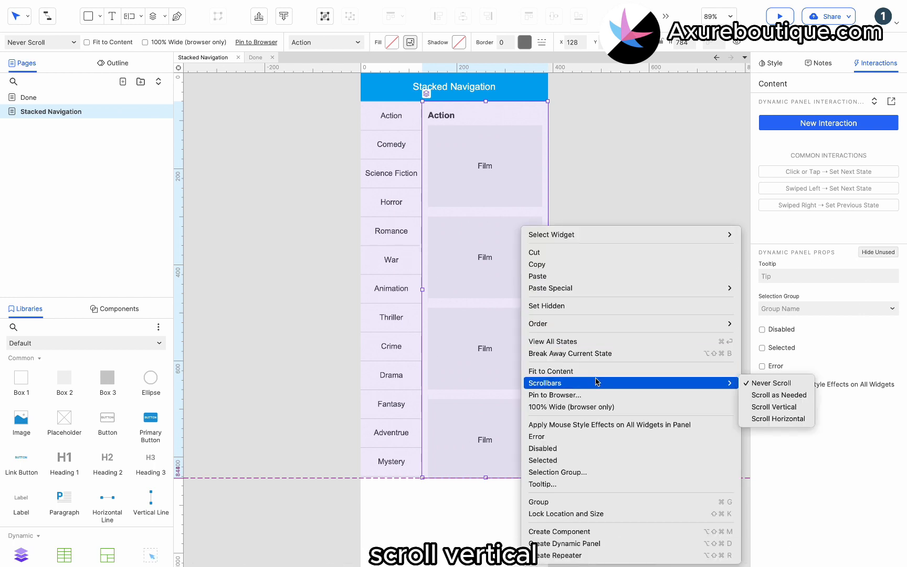
{"action": "left_click", "coordinate": [774, 408]}
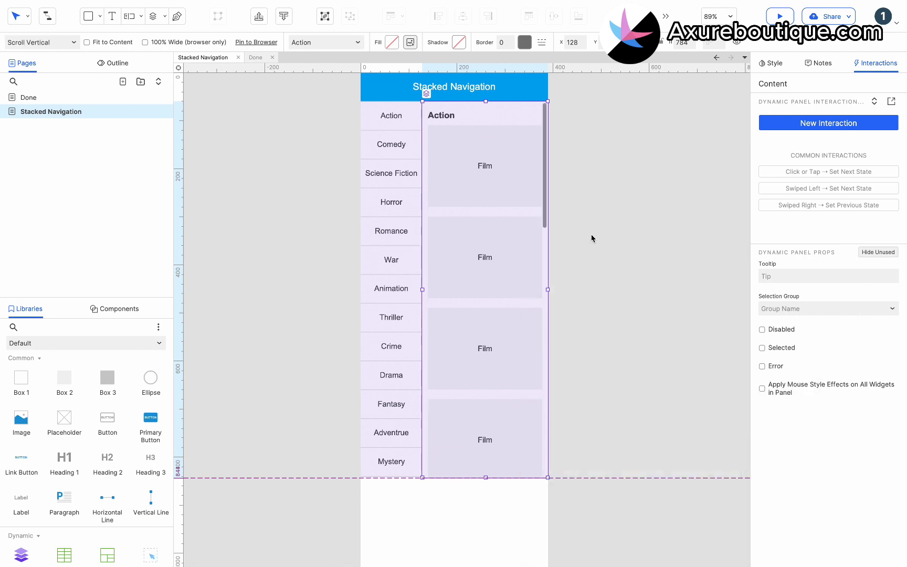
- Reopen the Content panel, duplicate the Action state as "Comedy", and change the copy's heading to "Comedy"
{"action": "double_click", "coordinate": [458, 117]}
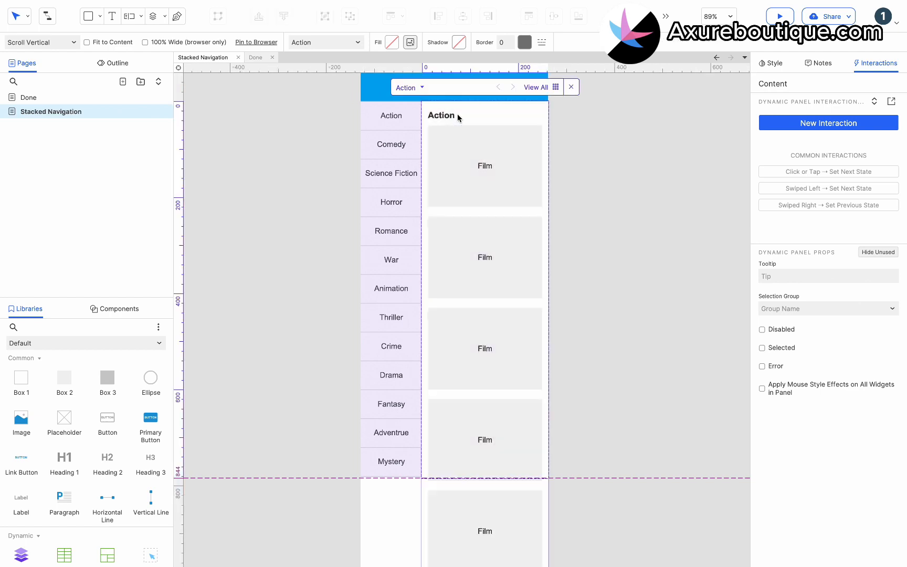
{"action": "left_click", "coordinate": [423, 87]}
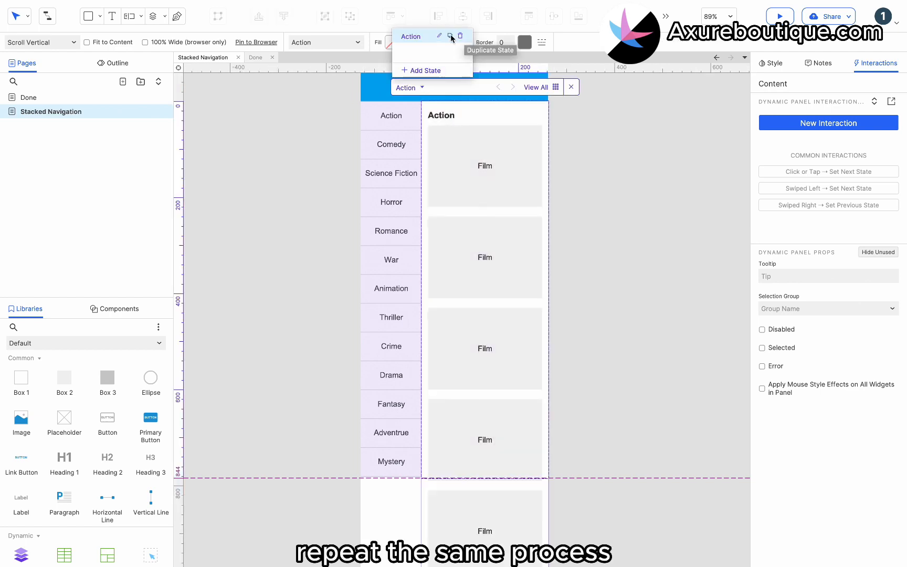
{"action": "left_click", "coordinate": [422, 69]}
{"action": "type", "text": "Comedy"}
{"action": "key", "text": "Return"}
{"action": "double_click", "coordinate": [461, 120]}
{"action": "type", "text": "Comedy"}
- Duplicate the Comedy state as "Science Fiction" and change its heading to "Science Fiction"
{"action": "left_click", "coordinate": [423, 87]}
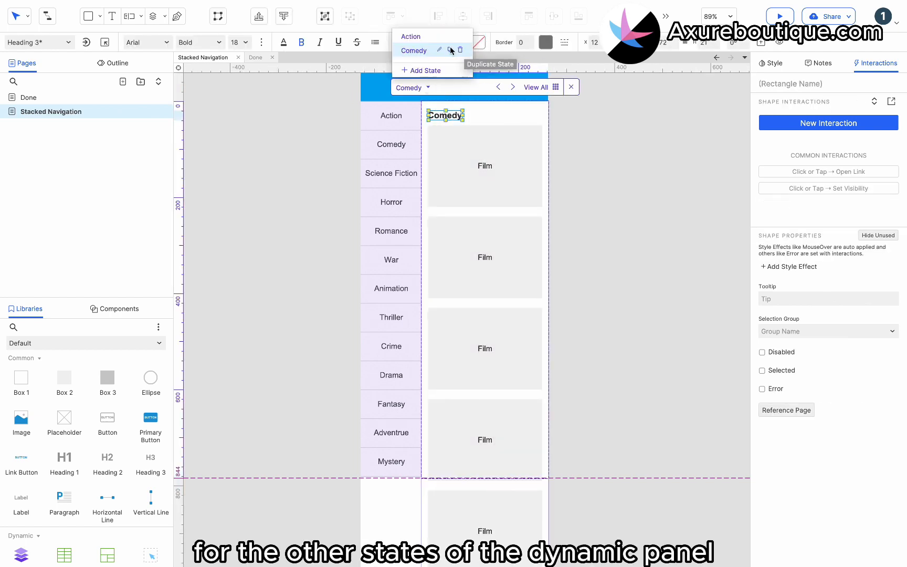
{"action": "left_click", "coordinate": [450, 50]}
{"action": "type", "text": "Science Fiction"}
{"action": "double_click", "coordinate": [449, 116]}
{"action": "type", "text": "Sci"}
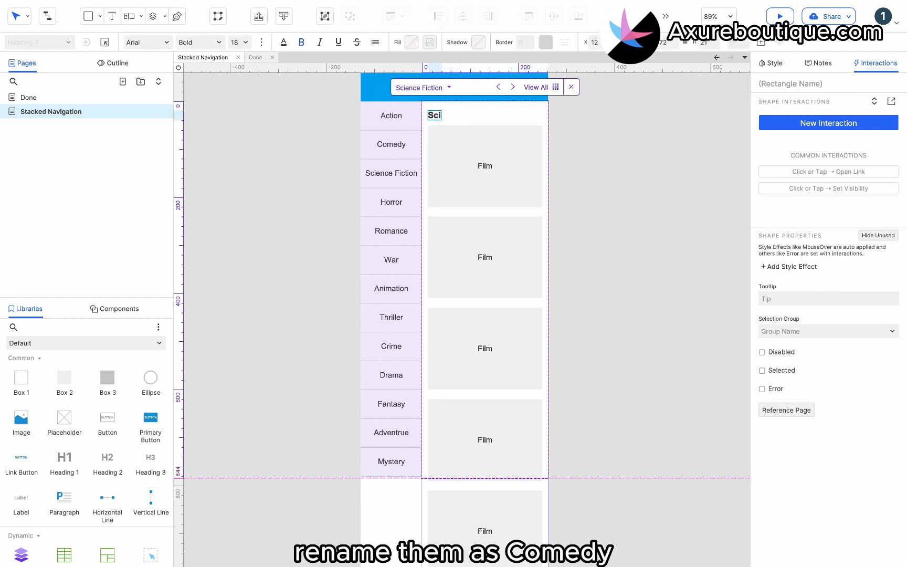
{"action": "type", "text": "ence Fiction"}
- Duplicate the Science Fiction state as "Horror" and change its heading to "Horror"
{"action": "left_click", "coordinate": [423, 88]}
{"action": "left_click", "coordinate": [423, 69]}
{"action": "type", "text": "Ho"}
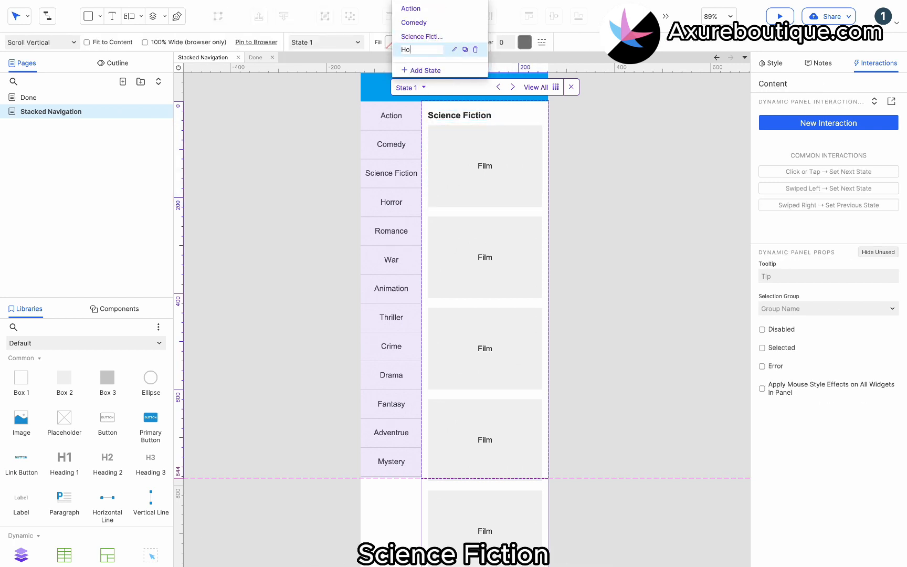
{"action": "type", "text": "rror"}
{"action": "double_click", "coordinate": [450, 117]}
{"action": "type", "text": "Horror"}
{"action": "left_click", "coordinate": [456, 145]}
- Duplicate the Horror state as "Romance" and change its heading to "Romance"
{"action": "left_click", "coordinate": [423, 87]}
{"action": "left_click", "coordinate": [465, 50]}
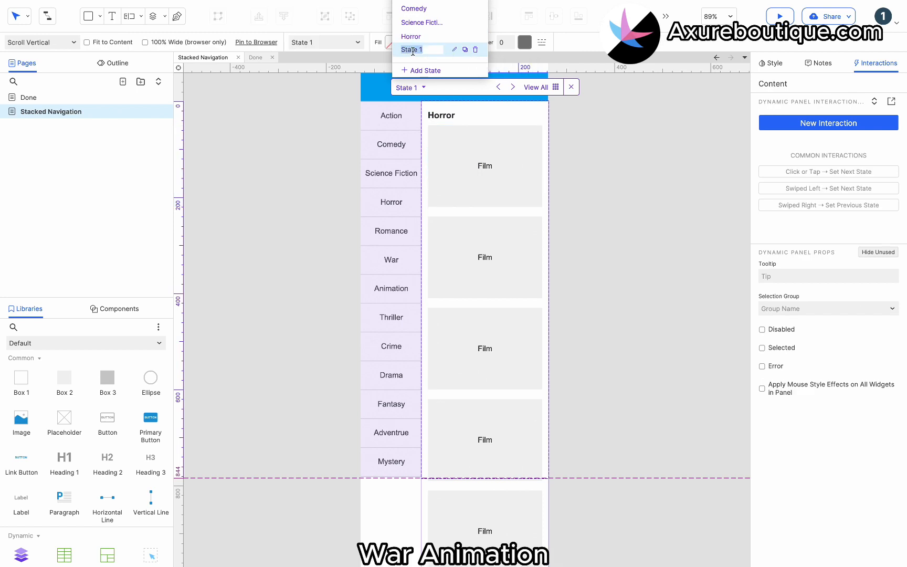
{"action": "type", "text": "Romance"}
{"action": "double_click", "coordinate": [447, 116]}
{"action": "type", "text": "Romance"}
- Duplicate the Romance state as "War" and change its heading to "War"
{"action": "left_click", "coordinate": [422, 88]}
{"action": "left_click", "coordinate": [466, 50]}
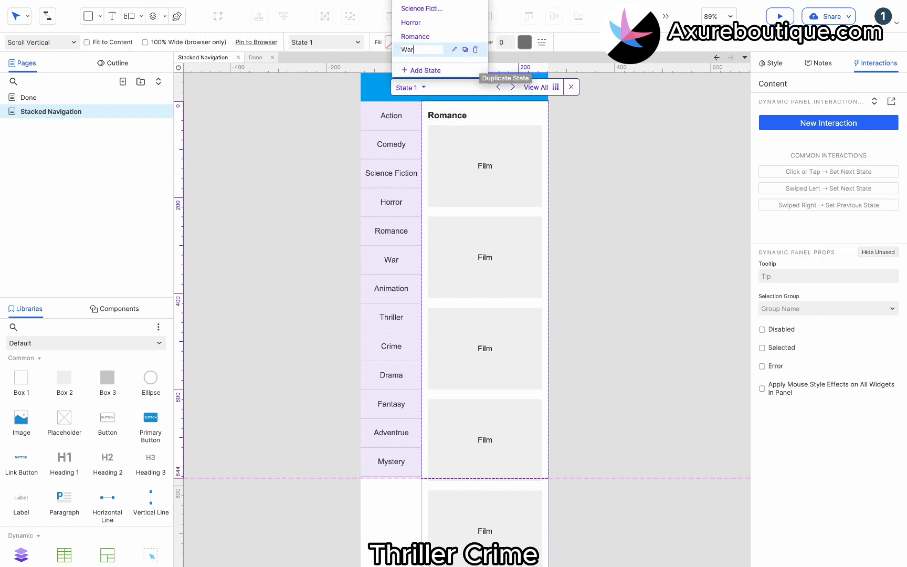
{"action": "double_click", "coordinate": [448, 117]}
{"action": "type", "text": "War"}
{"action": "left_click", "coordinate": [457, 144]}
- Duplicate the War state as "Animation" and change its heading to "Animation"
{"action": "left_click", "coordinate": [423, 88]}
{"action": "left_click", "coordinate": [466, 50]}
{"action": "type", "text": "Animation"}
{"action": "left_click", "coordinate": [437, 118]}
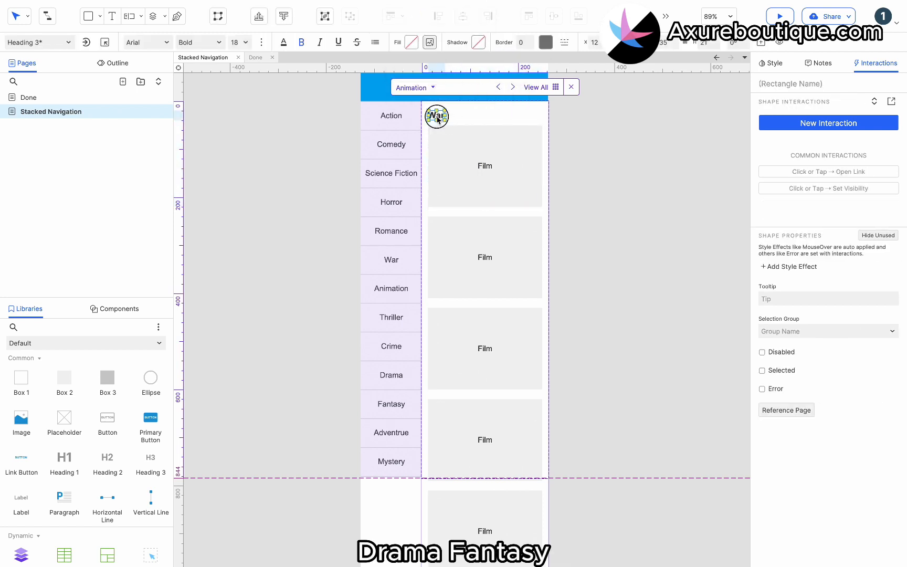
{"action": "type", "text": "Animation"}
- Duplicate the Animation state as "Thriller" and change its heading to "Thriller"
{"action": "left_click", "coordinate": [423, 88]}
{"action": "left_click", "coordinate": [465, 50]}
{"action": "type", "text": "Thriller"}
{"action": "double_click", "coordinate": [448, 117]}
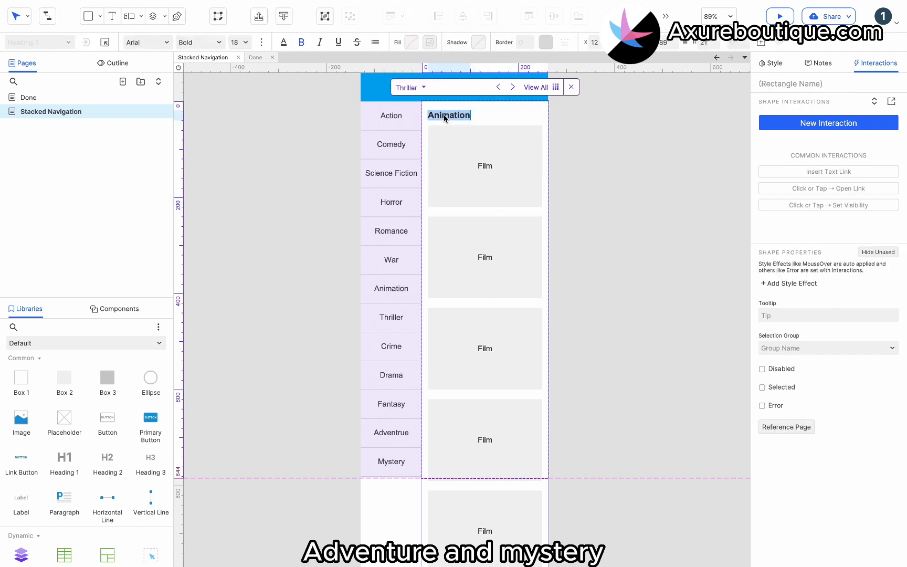
{"action": "type", "text": "Thriller"}
- Duplicate the Thriller state as "Crime" and change its heading to "Crime"
{"action": "left_click", "coordinate": [423, 87]}
{"action": "left_click", "coordinate": [466, 50]}
{"action": "type", "text": "Crime"}
{"action": "double_click", "coordinate": [443, 115]}
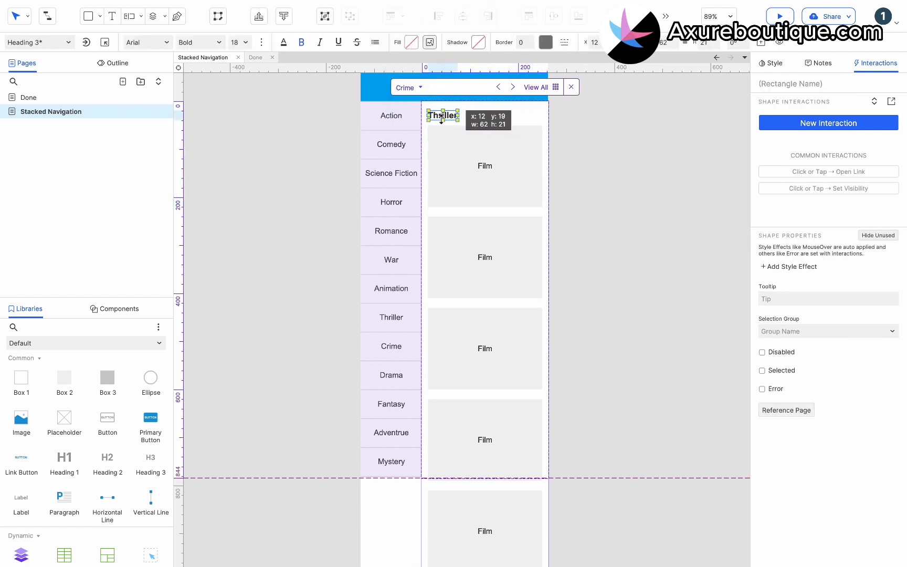
{"action": "type", "text": "Chr"}
{"action": "type", "text": "rime"}
- Duplicate the Crime state as "Drama" and change its heading to "Drama"
{"action": "left_click", "coordinate": [423, 87]}
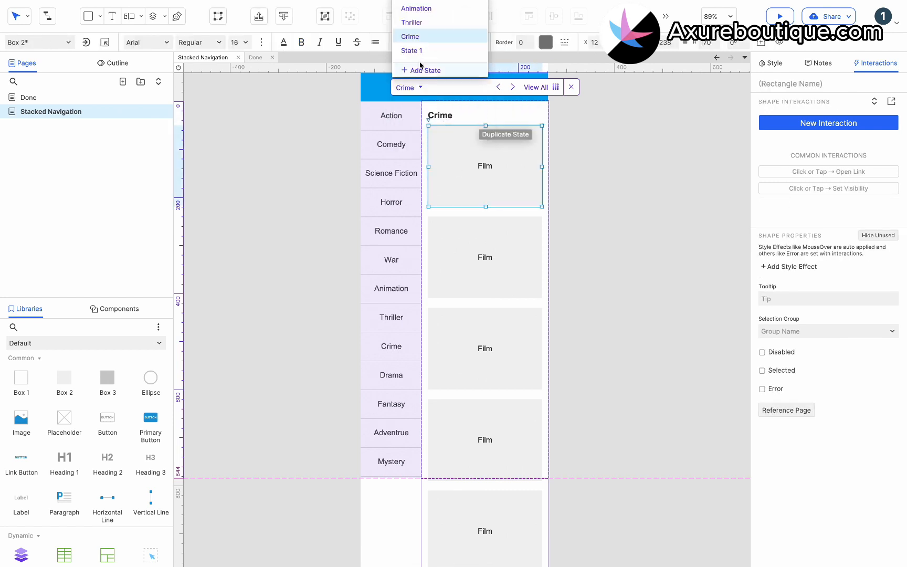
{"action": "left_click", "coordinate": [466, 50]}
{"action": "key", "text": "Return"}
{"action": "double_click", "coordinate": [446, 114]}
{"action": "type", "text": "Drama"}
- Duplicate the Drama state as "Fantasy" and change its heading to "Fantasy"
{"action": "left_click", "coordinate": [423, 88]}
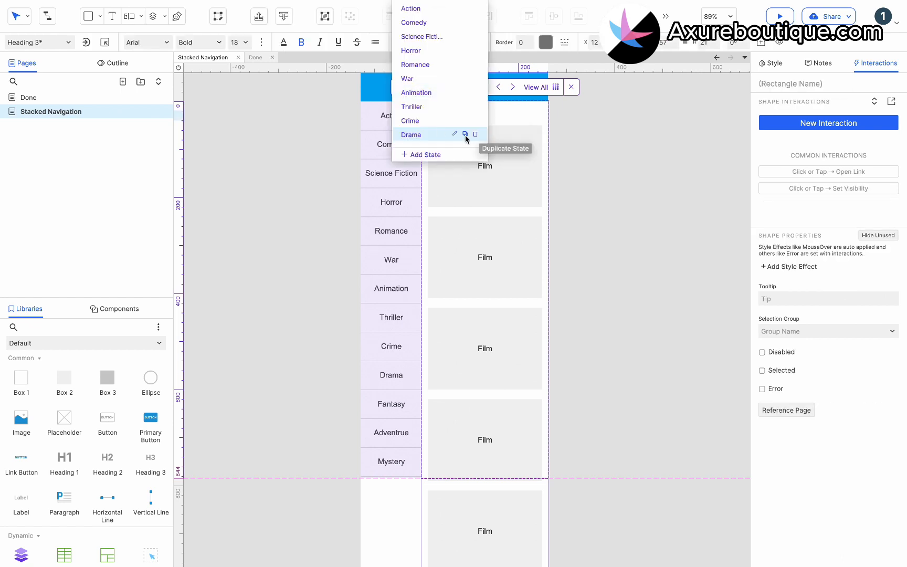
{"action": "left_click", "coordinate": [466, 133]}
{"action": "type", "text": "Fantasy"}
{"action": "key", "text": "Return"}
{"action": "double_click", "coordinate": [441, 115]}
{"action": "type", "text": "Fantasy"}
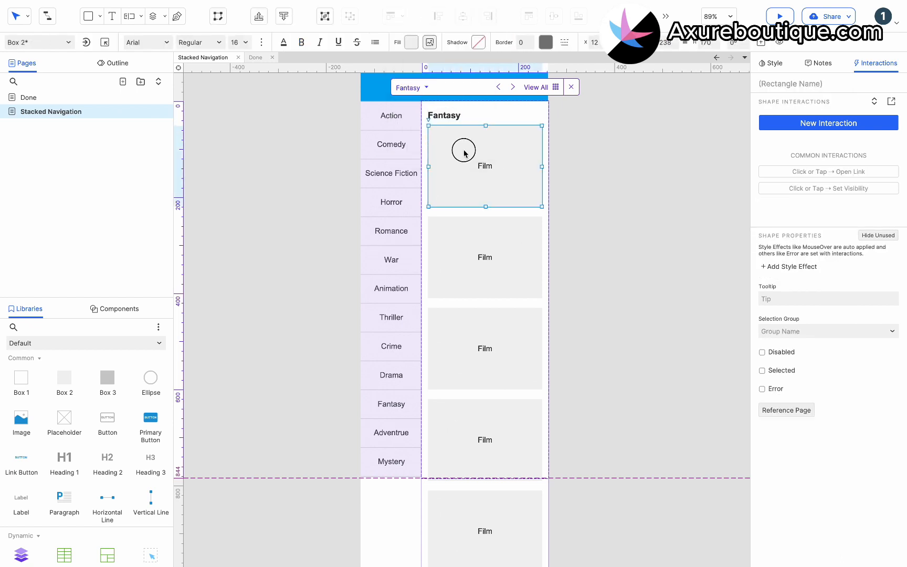
- Duplicate the Fantasy state as "Adventrue" and change its heading to "Adventrue"
{"action": "left_click", "coordinate": [409, 88]}
{"action": "left_click", "coordinate": [465, 50]}
{"action": "type", "text": "Ad"}
{"action": "key", "text": "Return"}
{"action": "double_click", "coordinate": [443, 115]}
{"action": "type", "text": "Ad"}
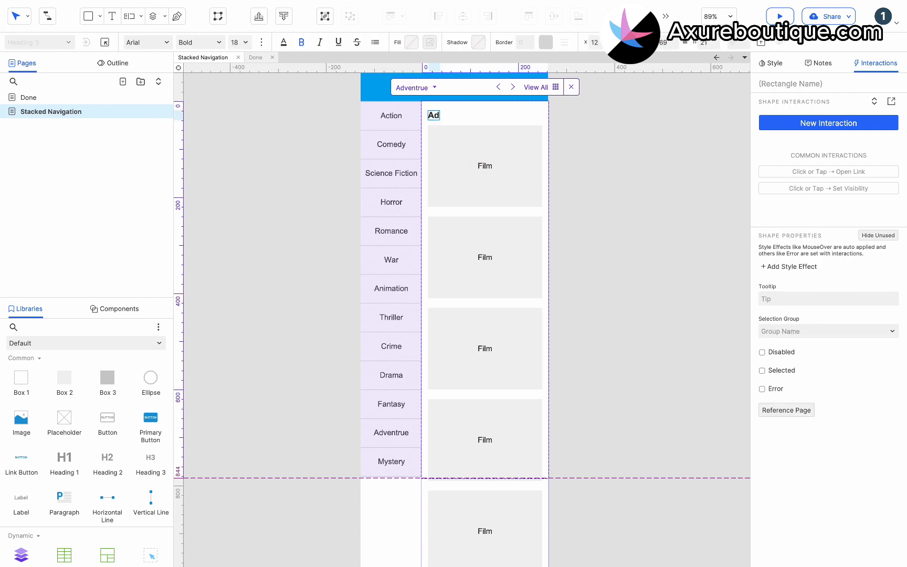
- Duplicate the Adventrue state and name the copy "Mystery"
{"action": "left_click", "coordinate": [418, 88]}
{"action": "left_click", "coordinate": [465, 36]}
{"action": "type", "text": "Mystery"}
{"action": "left_click", "coordinate": [475, 141]}
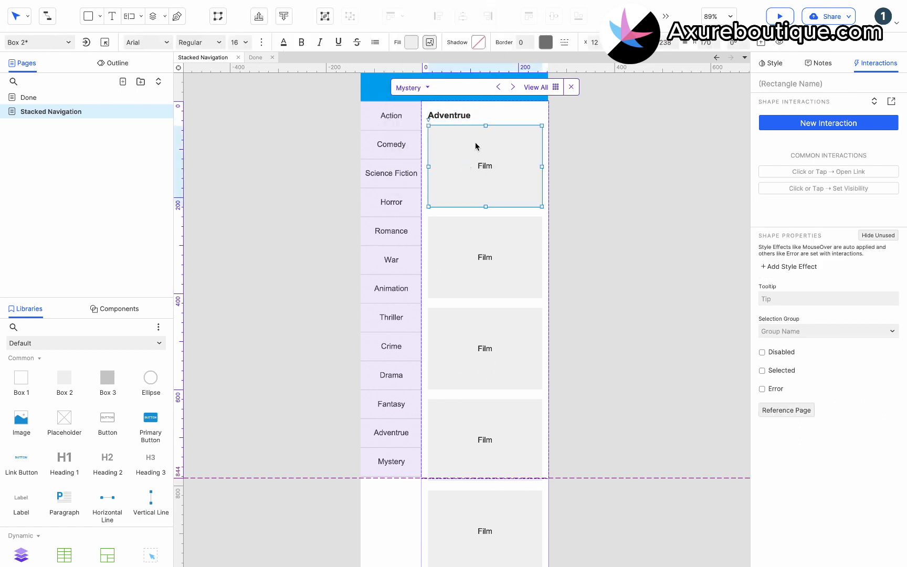
- Set the genre list panel's scrollbars to Scroll Vertical and deselect the panel
{"action": "left_click", "coordinate": [385, 181]}
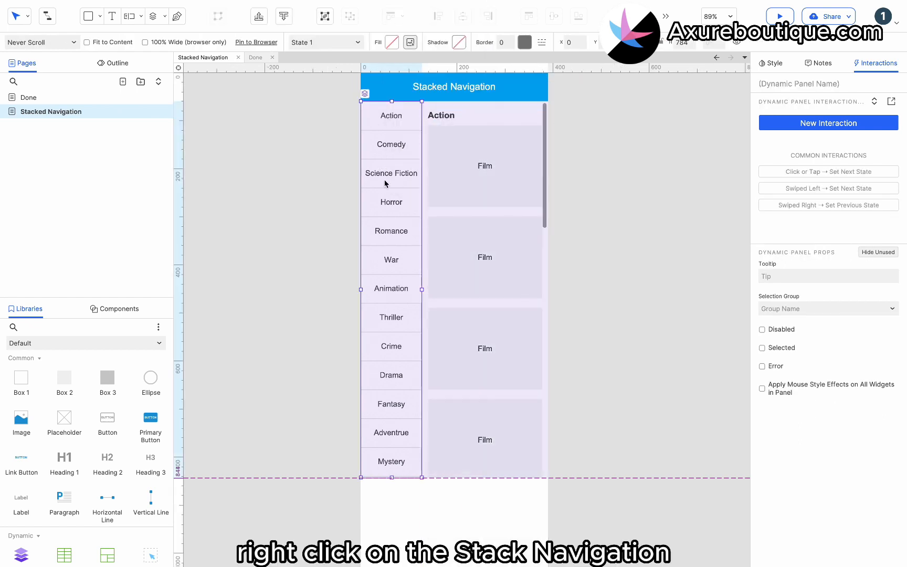
{"action": "right_click", "coordinate": [385, 222]}
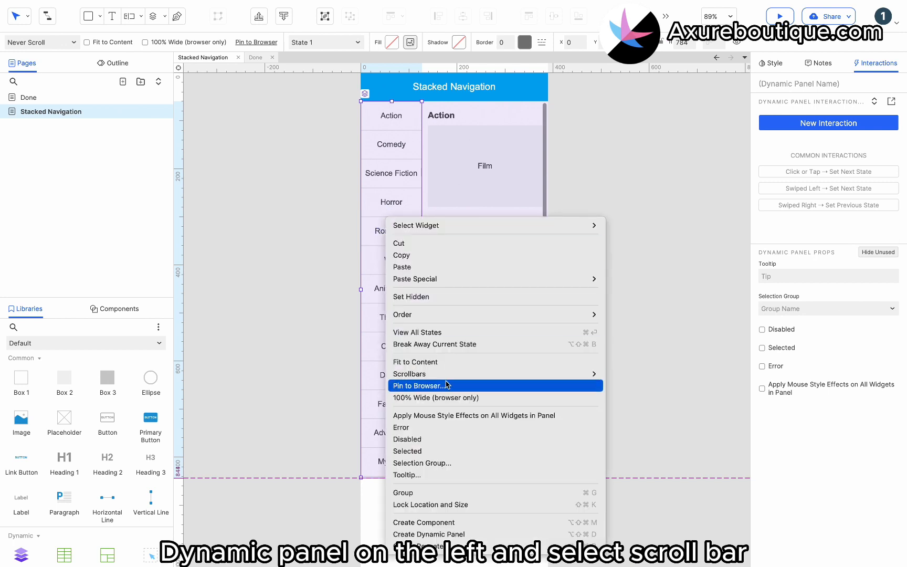
{"action": "mouse_move", "coordinate": [588, 374]}
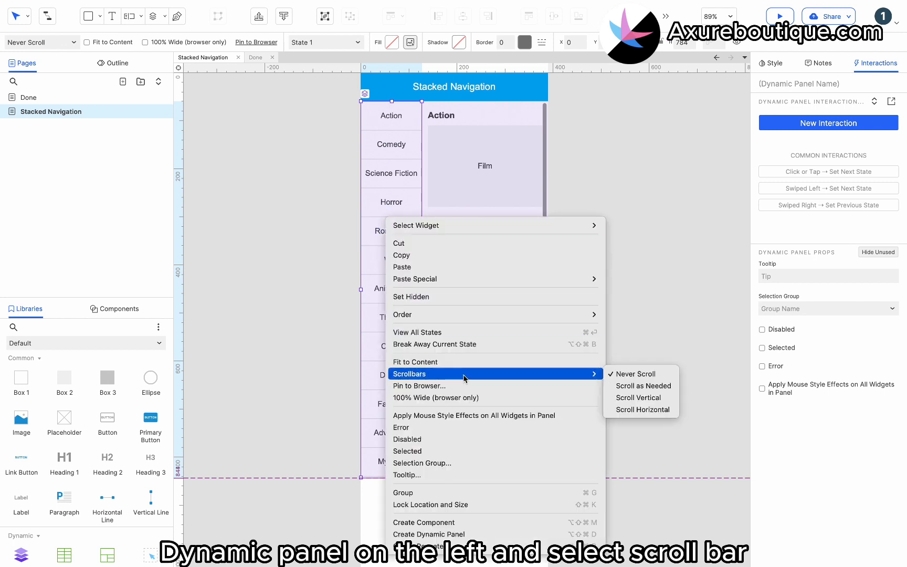
{"action": "left_click", "coordinate": [642, 400]}
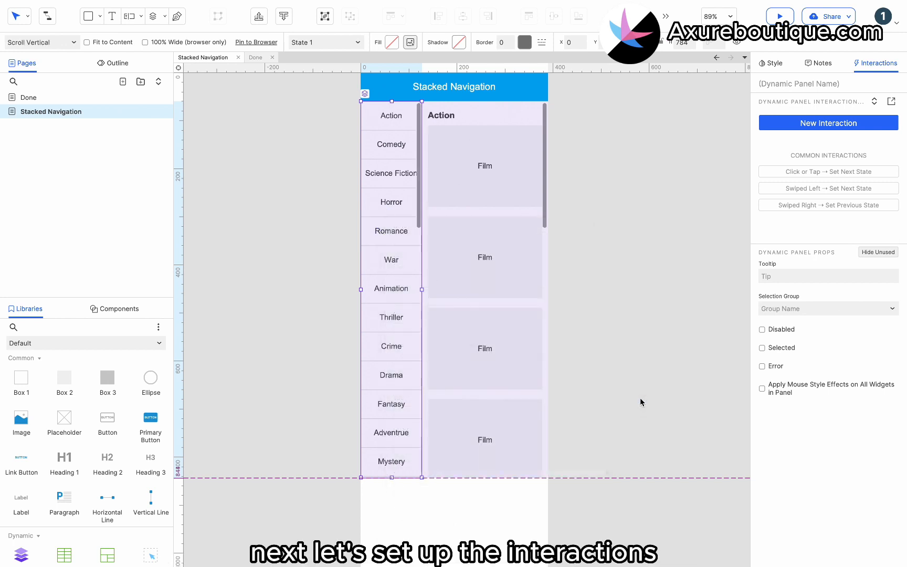
{"action": "left_click", "coordinate": [635, 319]}
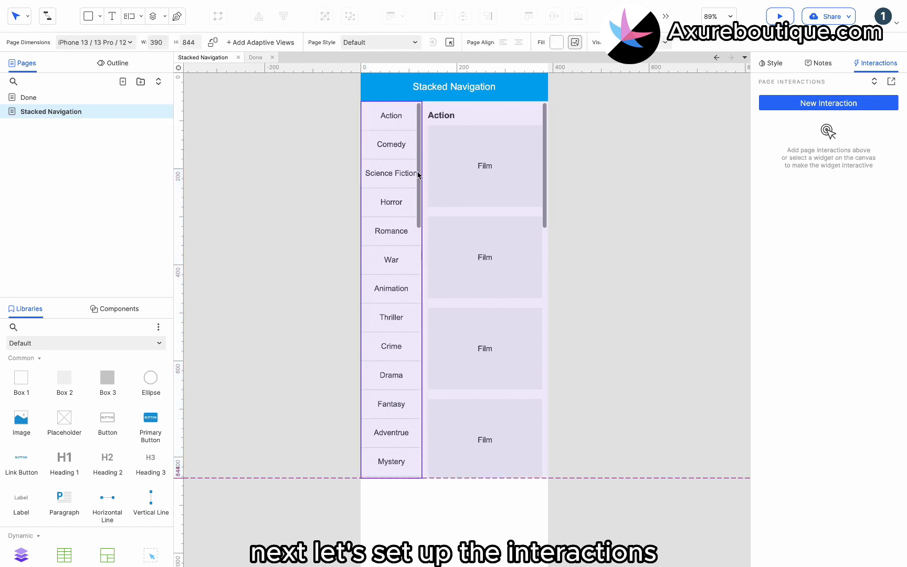
- Add a click-or-tap interaction to the Action item in the genre list that sets the Content panel to the Action state
{"action": "left_click", "coordinate": [396, 121]}
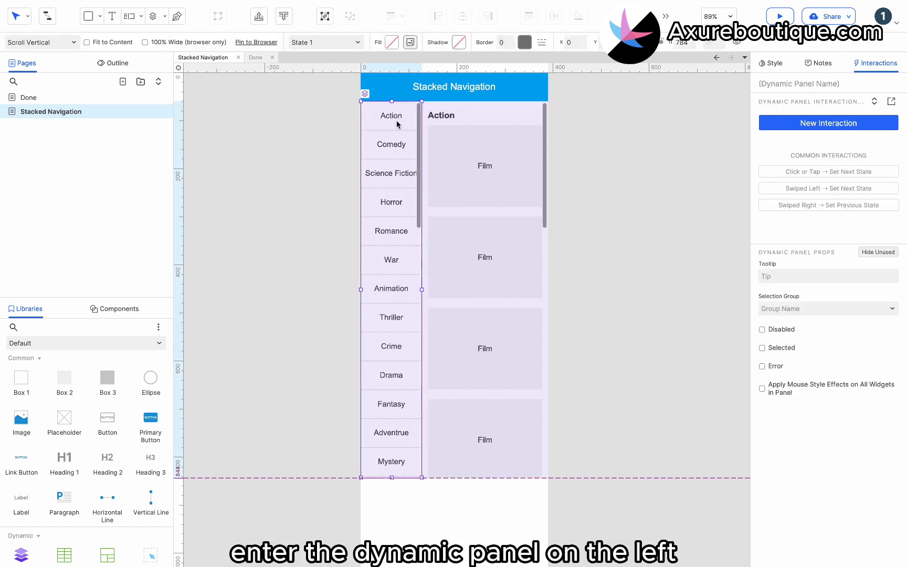
{"action": "double_click", "coordinate": [393, 121]}
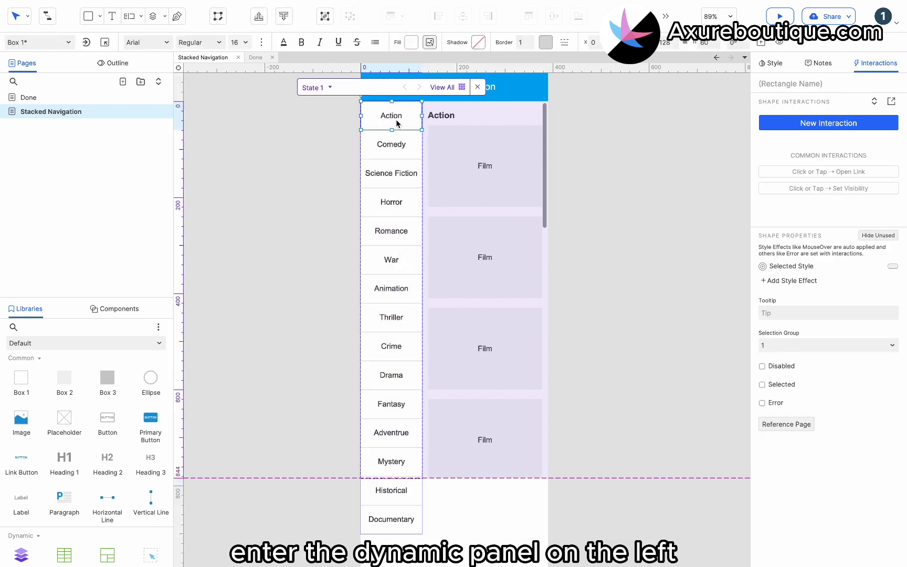
{"action": "left_click", "coordinate": [806, 126]}
{"action": "left_click", "coordinate": [804, 146]}
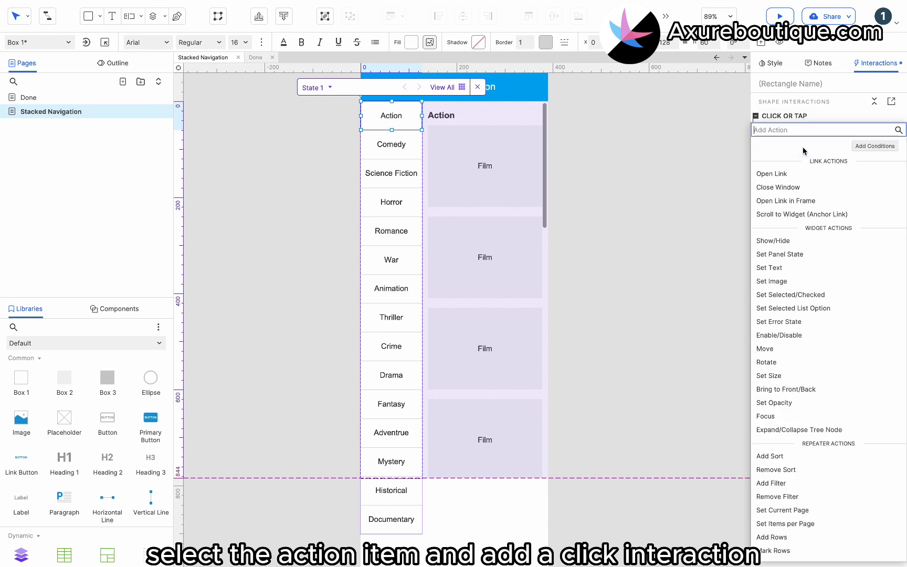
{"action": "left_click", "coordinate": [801, 255]}
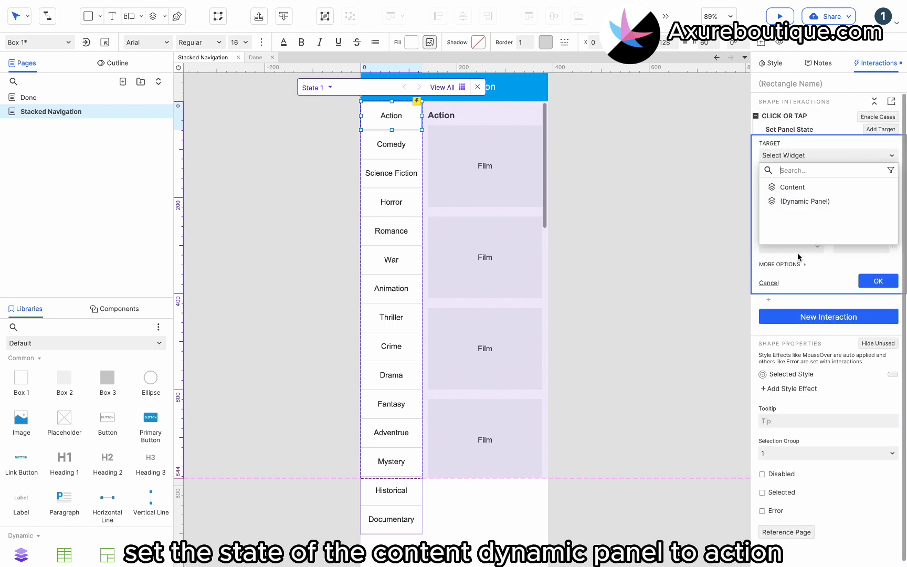
{"action": "left_click", "coordinate": [814, 186]}
{"action": "left_click", "coordinate": [797, 214]}
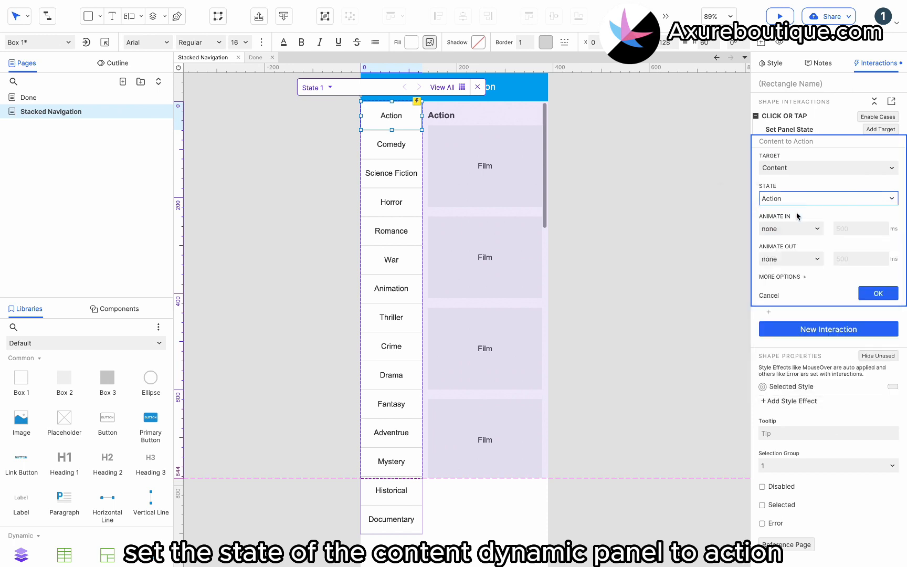
{"action": "left_click", "coordinate": [874, 293]}
- Add a Set Selected/Checked action to the Action item's tap interaction, setting this widget to true
{"action": "left_click", "coordinate": [790, 116]}
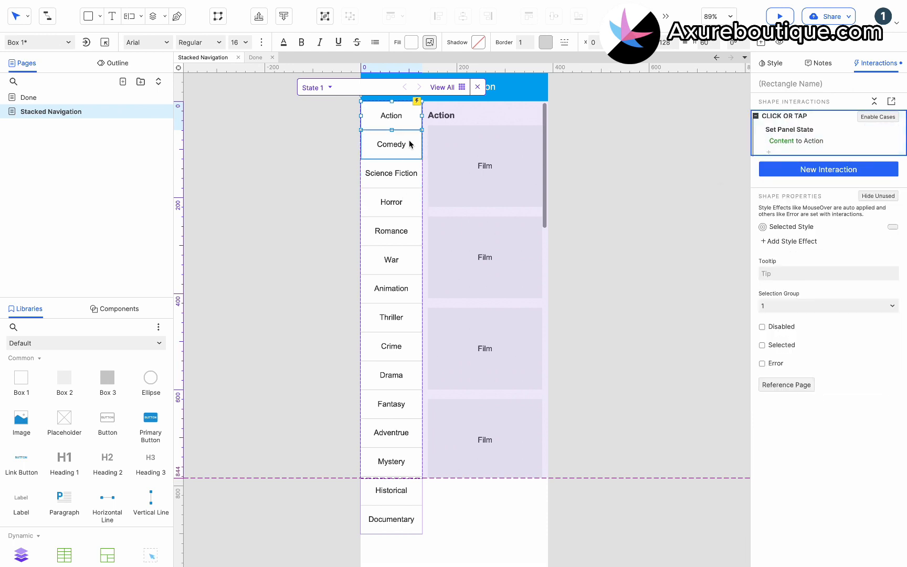
{"action": "left_click", "coordinate": [773, 151]}
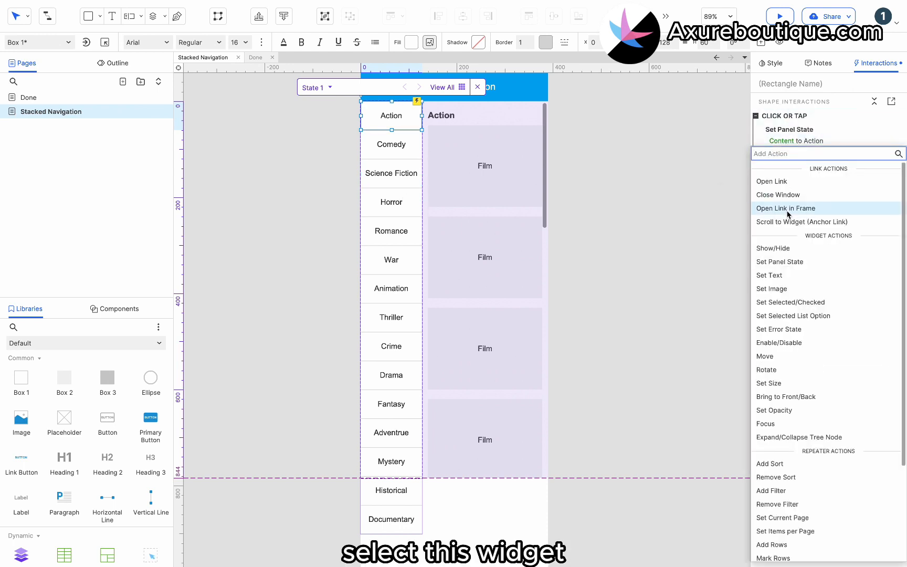
{"action": "left_click", "coordinate": [788, 303]}
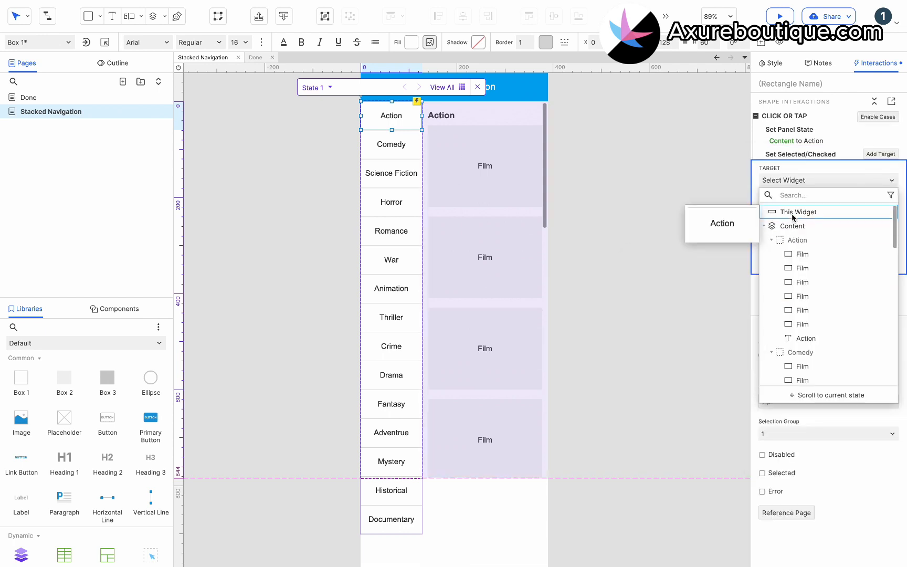
{"action": "left_click", "coordinate": [790, 210]}
{"action": "left_click", "coordinate": [874, 275]}
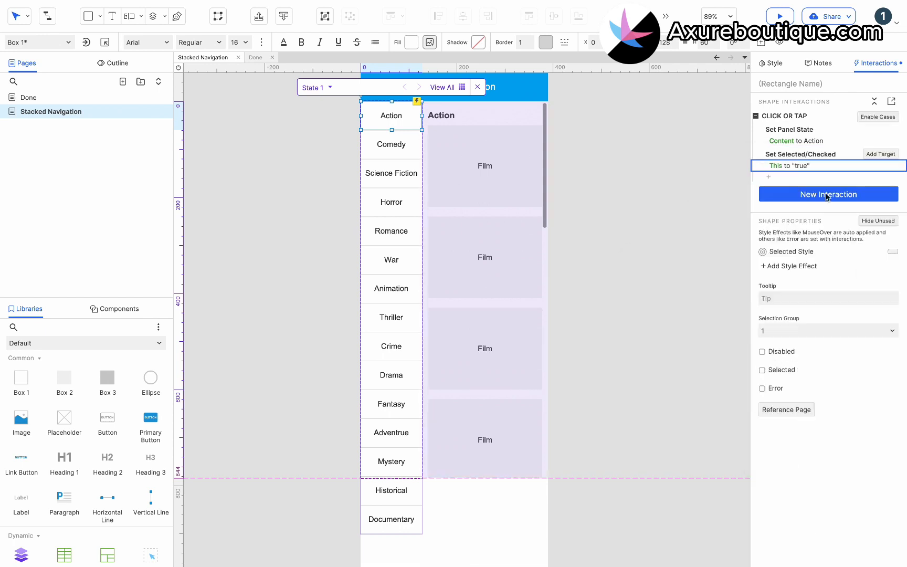
- Copy the Action item's tap interaction to the Comedy item and set its Content panel state to Comedy
{"action": "left_click", "coordinate": [793, 116]}
{"action": "left_click", "coordinate": [392, 152]}
{"action": "key", "text": "ctrl+v"}
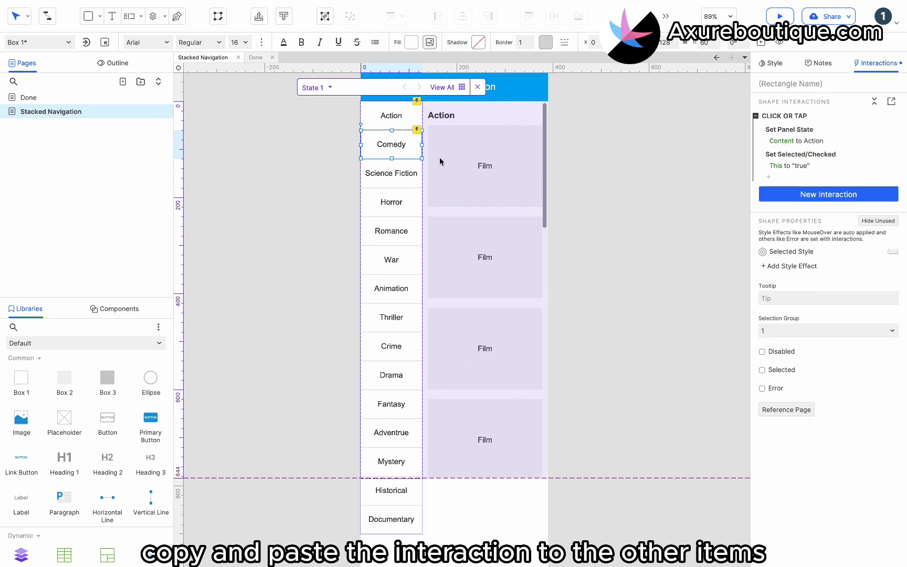
{"action": "left_click", "coordinate": [801, 143]}
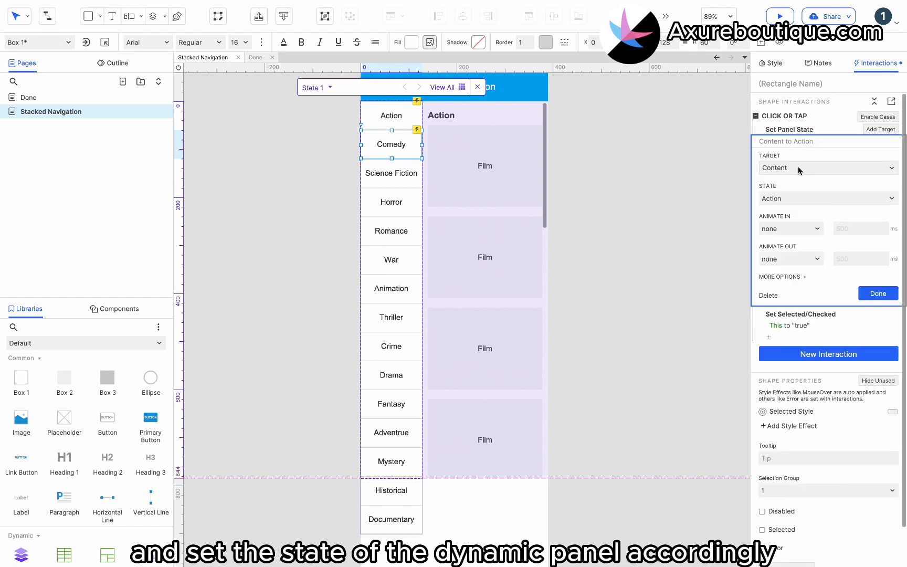
{"action": "left_click", "coordinate": [794, 199]}
{"action": "left_click", "coordinate": [791, 227]}
- Paste the interaction onto the Science Fiction item and set its Content panel state to Science Fiction
{"action": "left_click", "coordinate": [375, 179]}
{"action": "key", "text": "ctrl+v"}
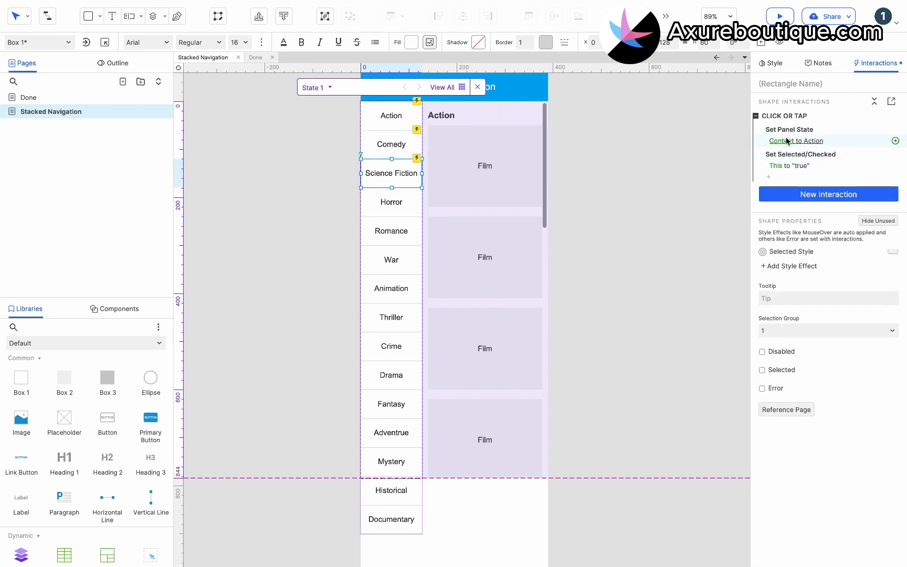
{"action": "left_click", "coordinate": [787, 141]}
{"action": "left_click", "coordinate": [790, 199]}
{"action": "left_click", "coordinate": [791, 240]}
- Paste the interaction onto the Horror item and set its Content panel state to Horror
{"action": "left_click", "coordinate": [380, 203]}
{"action": "key", "text": "ctrl+v"}
{"action": "left_click", "coordinate": [797, 142]}
{"action": "left_click", "coordinate": [791, 199]}
{"action": "left_click", "coordinate": [790, 254]}
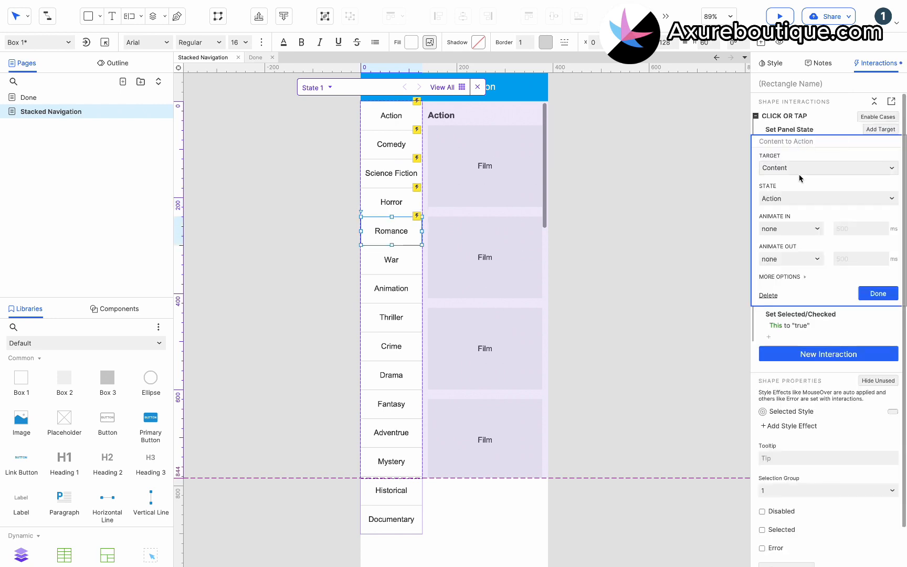
- Give the Romance and War items the copied interaction, with Content panel states Romance and War respectively
{"action": "left_click", "coordinate": [791, 199]}
{"action": "left_click", "coordinate": [791, 267]}
{"action": "left_click", "coordinate": [803, 142]}
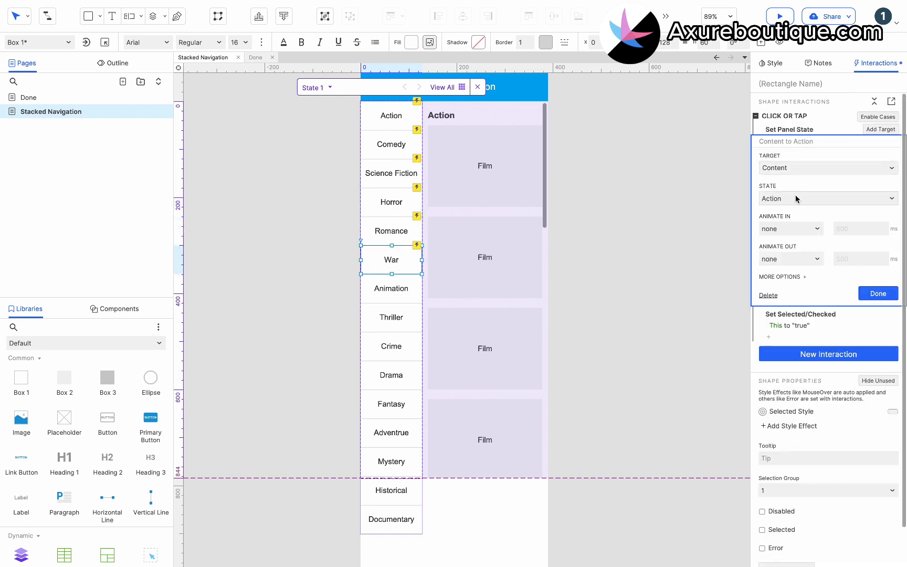
{"action": "left_click", "coordinate": [796, 199]}
{"action": "left_click", "coordinate": [796, 282]}
- Paste the interaction onto the Animation and Thriller items and set their Content panel states to Animation and Thriller
{"action": "left_click", "coordinate": [391, 289]}
{"action": "key", "text": "super+v"}
{"action": "left_click", "coordinate": [804, 141]}
{"action": "left_click", "coordinate": [800, 198]}
{"action": "left_click", "coordinate": [800, 295]}
{"action": "left_click", "coordinate": [800, 308]}
- Paste the interaction onto the Crime item and set its Content panel state to Crime
{"action": "left_click", "coordinate": [391, 346]}
{"action": "key", "text": "super+v"}
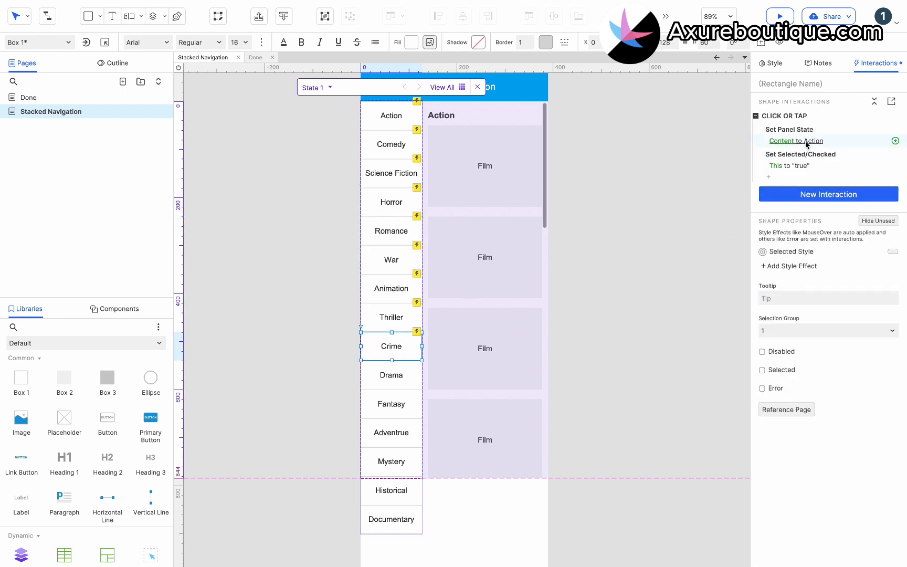
{"action": "left_click", "coordinate": [808, 142]}
{"action": "left_click", "coordinate": [804, 199]}
{"action": "left_click", "coordinate": [804, 322]}
- Paste the interaction onto the Drama and Fantasy items and set their Content panel states to Drama and Fantasy
{"action": "left_click", "coordinate": [391, 375]}
{"action": "key", "text": "super+v"}
{"action": "left_click", "coordinate": [801, 142]}
{"action": "left_click", "coordinate": [800, 198]}
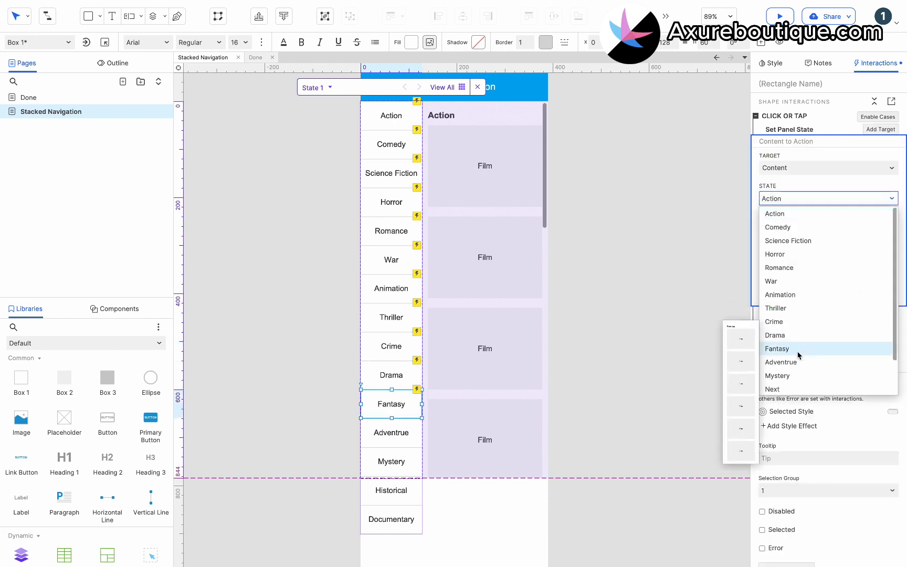
{"action": "left_click", "coordinate": [798, 350]}
- Paste the interaction onto the Adventrue and Mystery items and set their Content panel states to Adventrue and Mystery
{"action": "left_click", "coordinate": [392, 433]}
{"action": "key", "text": "super+v"}
{"action": "left_click", "coordinate": [805, 142]}
{"action": "left_click", "coordinate": [801, 199]}
{"action": "left_click", "coordinate": [798, 362]}
{"action": "left_click", "coordinate": [781, 375]}
- Paste the copied tap interaction onto the Historical item and open its Content panel state choices
{"action": "left_click", "coordinate": [391, 490]}
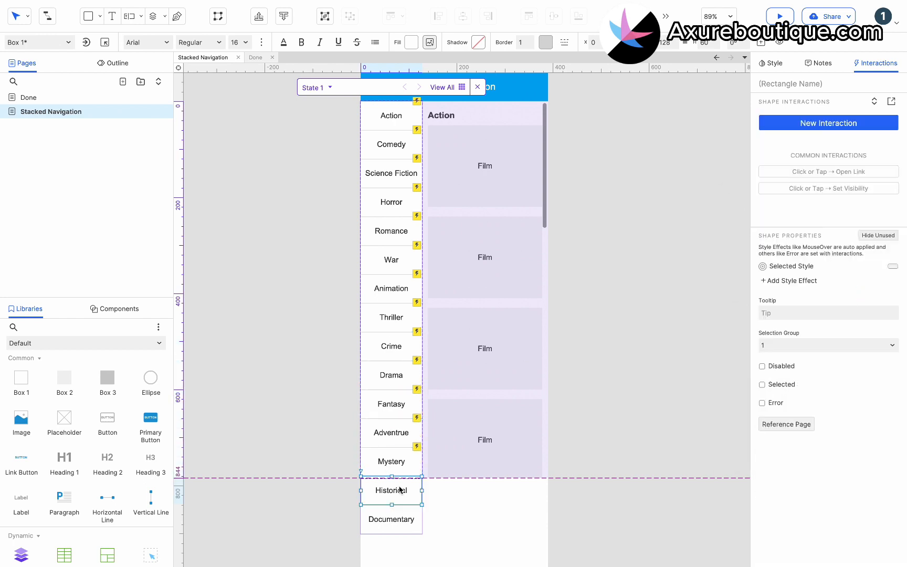
{"action": "key", "text": "super+v"}
{"action": "left_click", "coordinate": [804, 141]}
{"action": "left_click", "coordinate": [800, 198]}
- Duplicate the Content panel's Mystery state as "Historical" and change its heading to "Historical"
{"action": "left_click", "coordinate": [515, 266]}
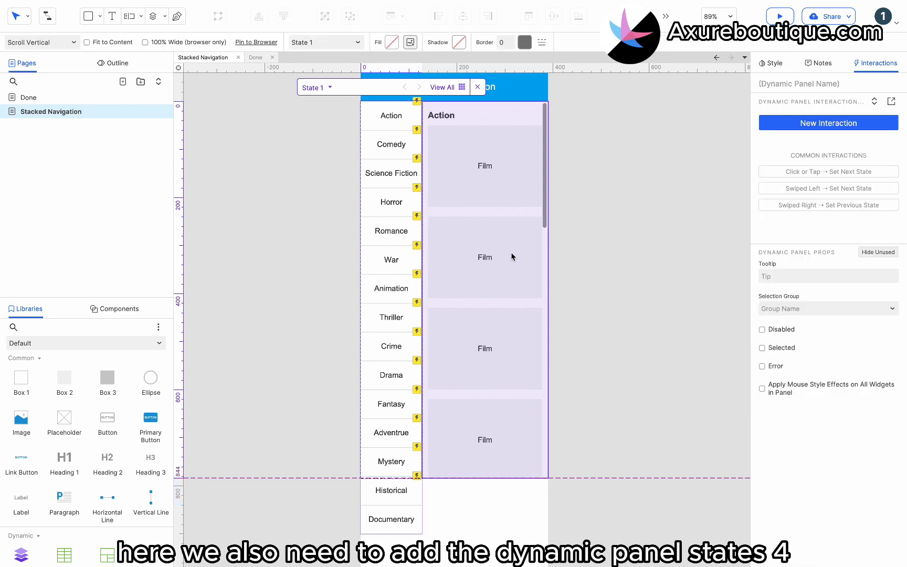
{"action": "double_click", "coordinate": [511, 254]}
{"action": "left_click", "coordinate": [421, 88]}
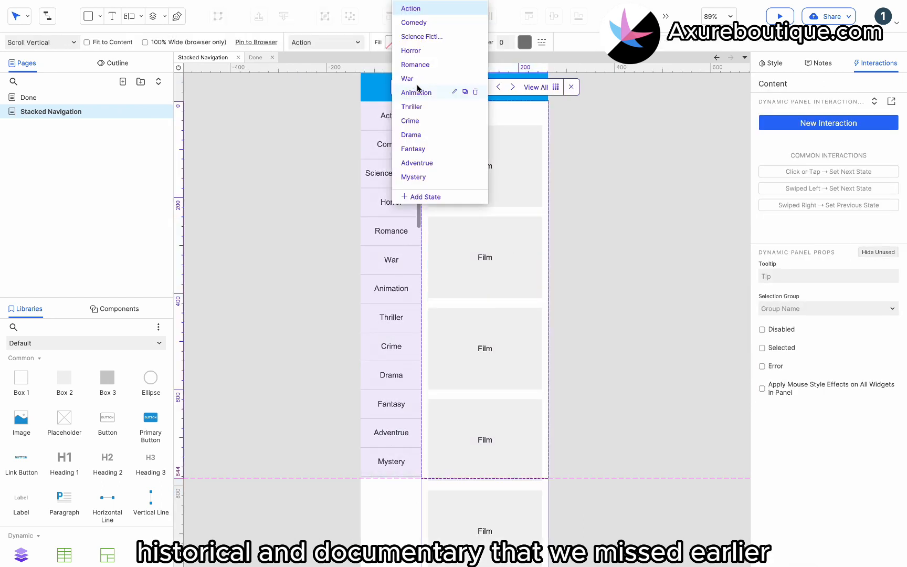
{"action": "left_click", "coordinate": [464, 177]}
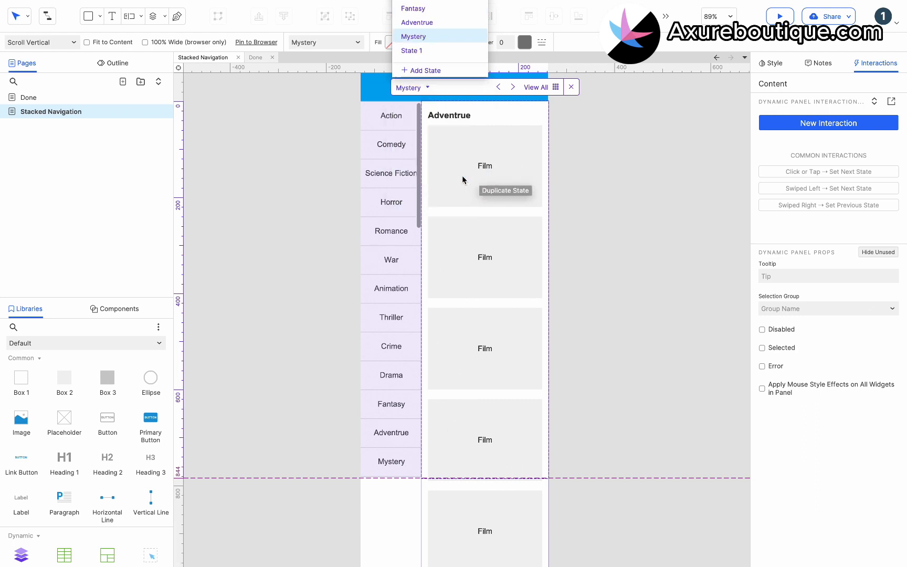
{"action": "left_click", "coordinate": [419, 51]}
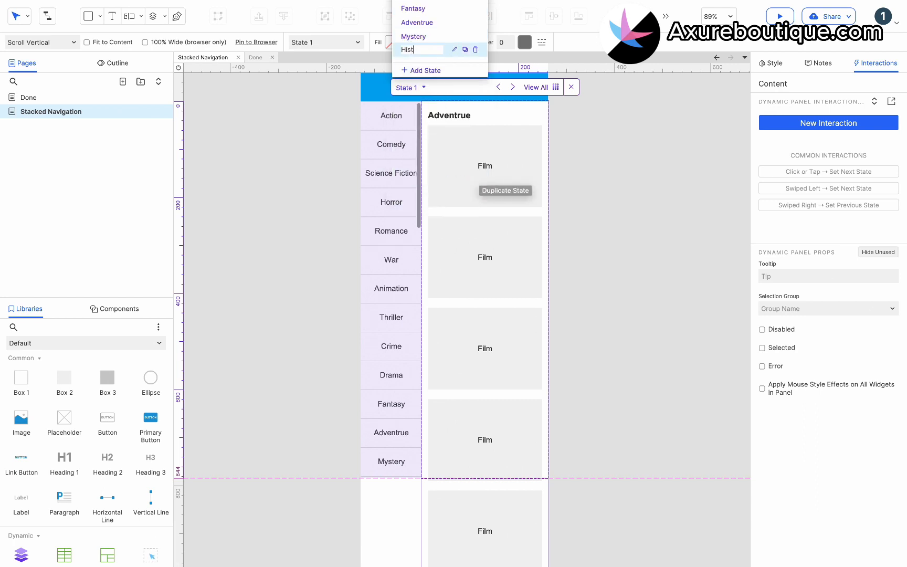
{"action": "left_click", "coordinate": [443, 117]}
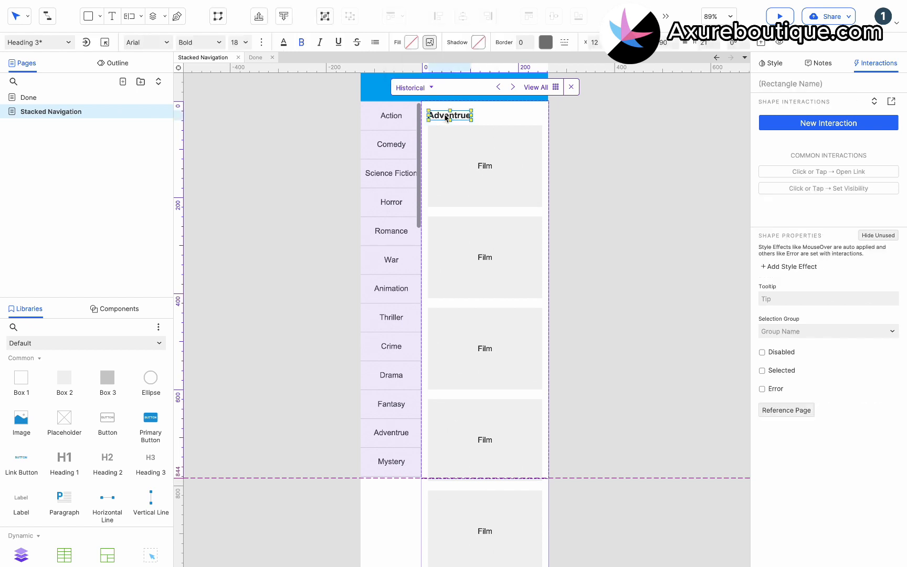
{"action": "double_click", "coordinate": [444, 117]}
{"action": "type", "text": "Historical"}
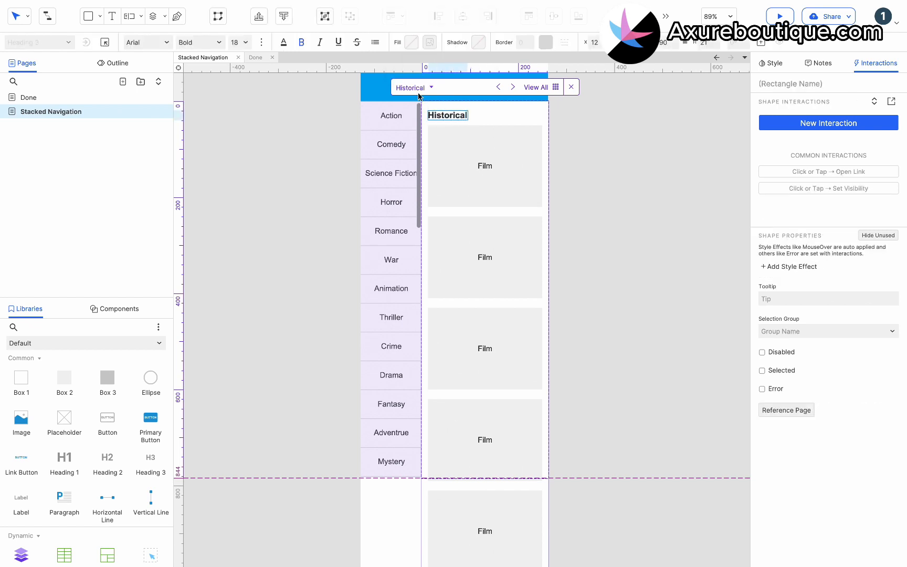
- Duplicate the Historical state as "Documentary" and change its heading to "Documentary"
{"action": "left_click", "coordinate": [418, 90]}
{"action": "left_click", "coordinate": [465, 188]}
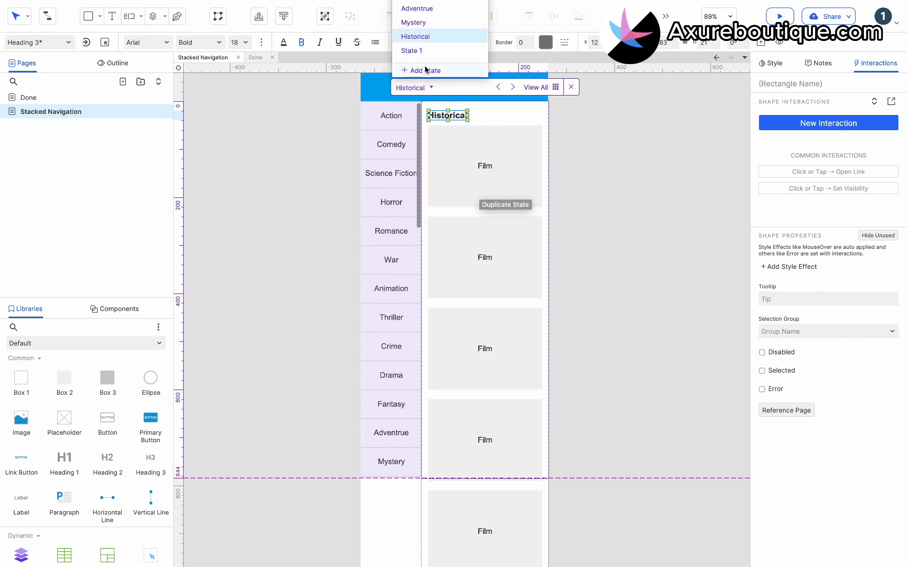
{"action": "left_click", "coordinate": [412, 53]}
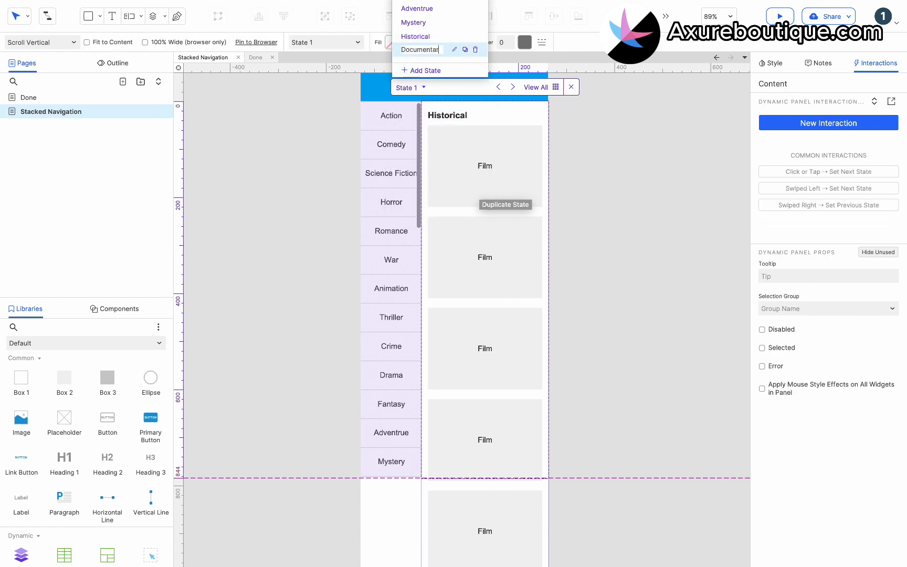
{"action": "left_click", "coordinate": [444, 115]}
{"action": "double_click", "coordinate": [444, 115]}
{"action": "type", "text": "Documentary"}
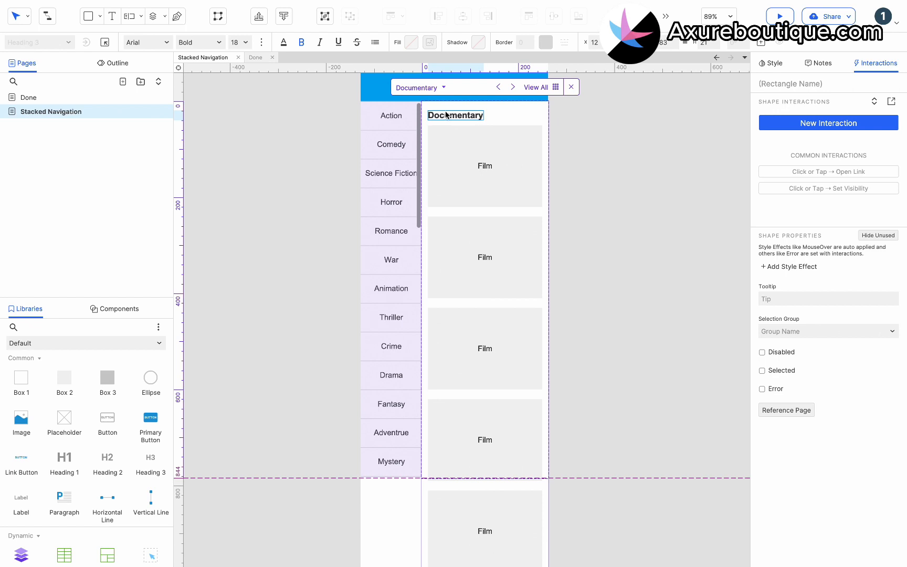
{"action": "left_click", "coordinate": [463, 183]}
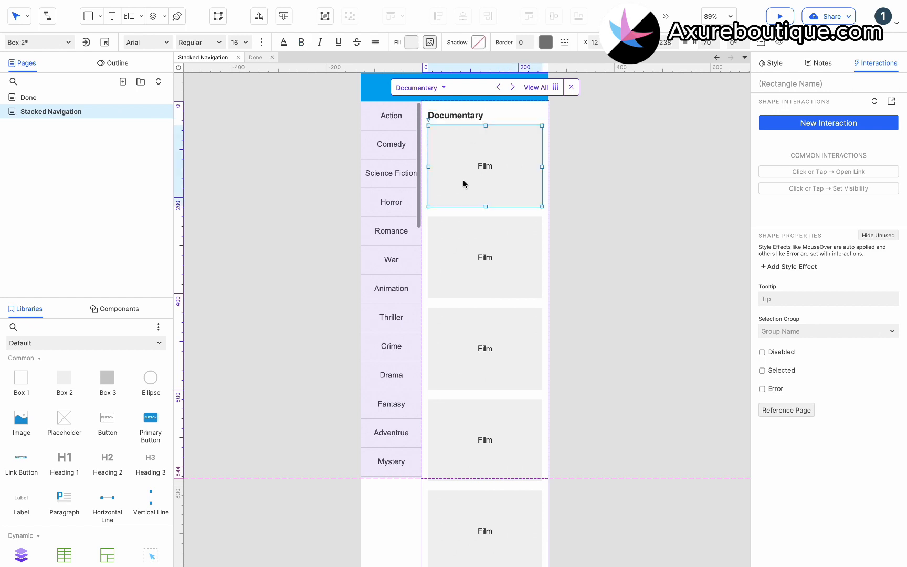
- Set the Content panel state in the Historical item's tap interaction to Historical
{"action": "left_click", "coordinate": [401, 280]}
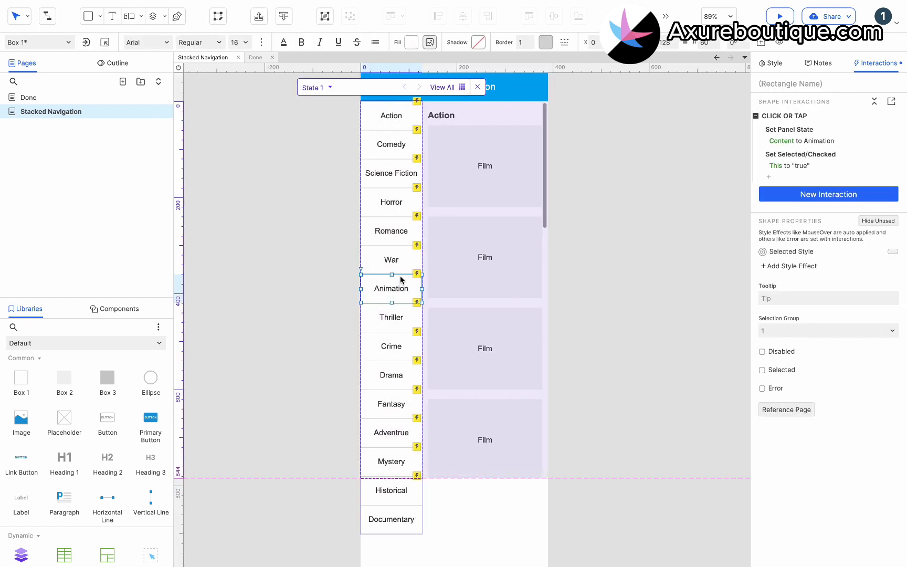
{"action": "left_click", "coordinate": [393, 492]}
{"action": "left_click", "coordinate": [796, 142]}
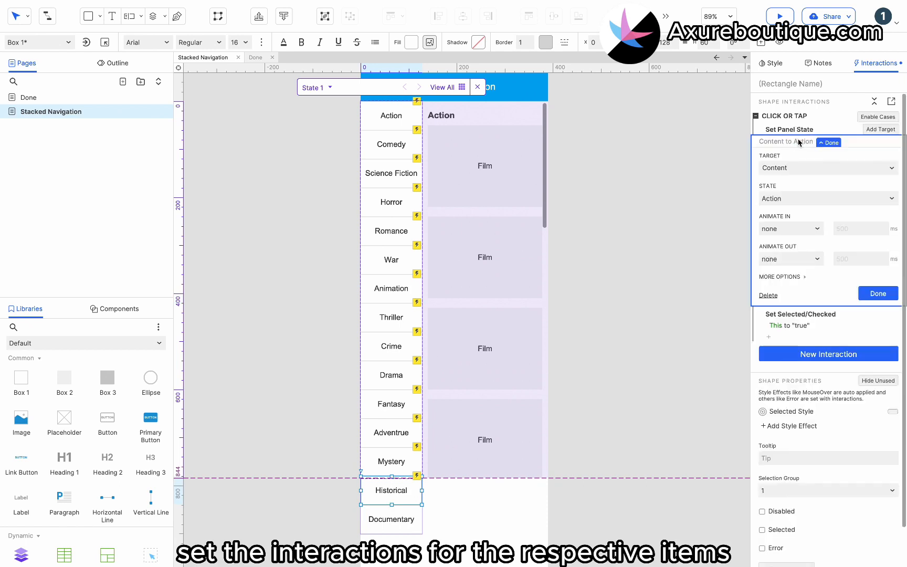
{"action": "left_click", "coordinate": [797, 199]}
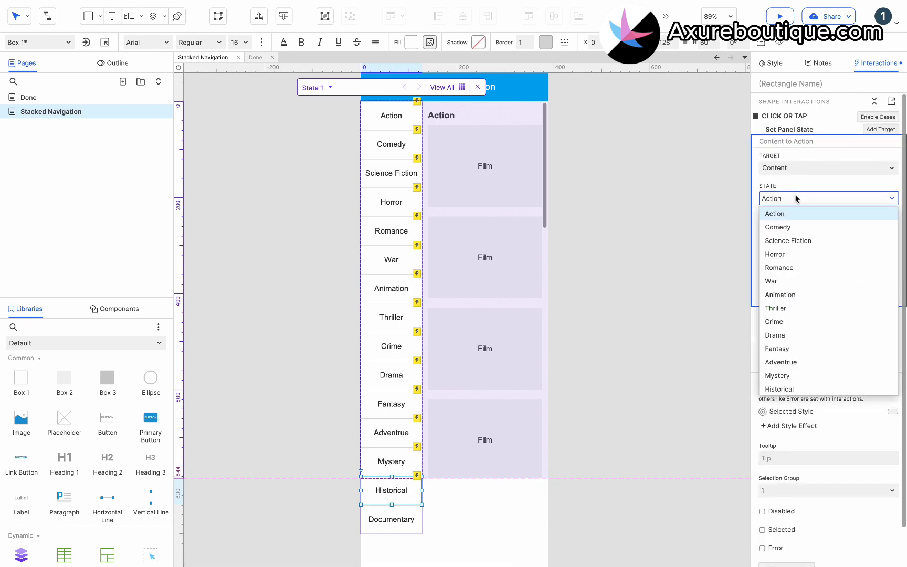
{"action": "scroll", "coordinate": [805, 363], "scroll_direction": "down", "scroll_amount": 3}
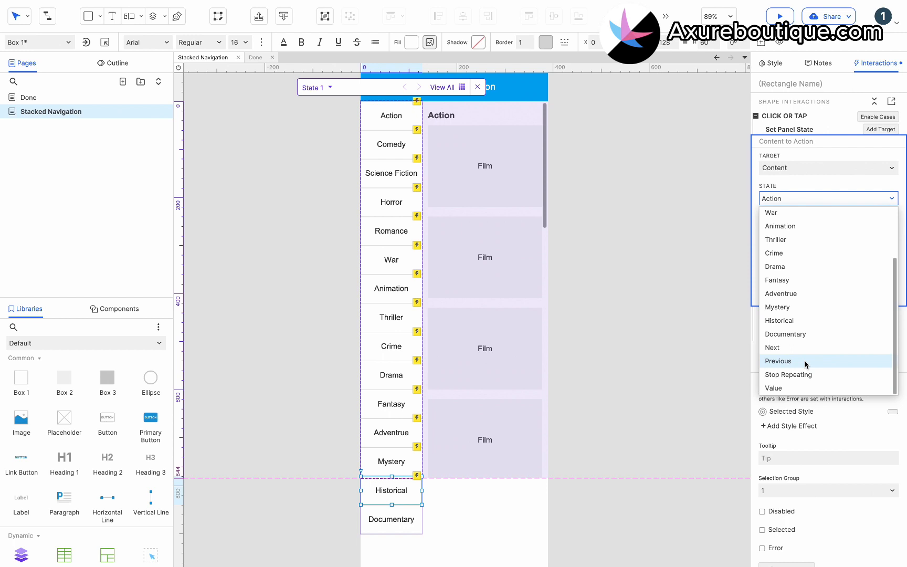
{"action": "left_click", "coordinate": [806, 320]}
- Paste the interaction onto the Documentary item, set its Content panel state to Documentary, and leave the genre list panel
{"action": "left_click", "coordinate": [393, 518]}
{"action": "left_click", "coordinate": [789, 157]}
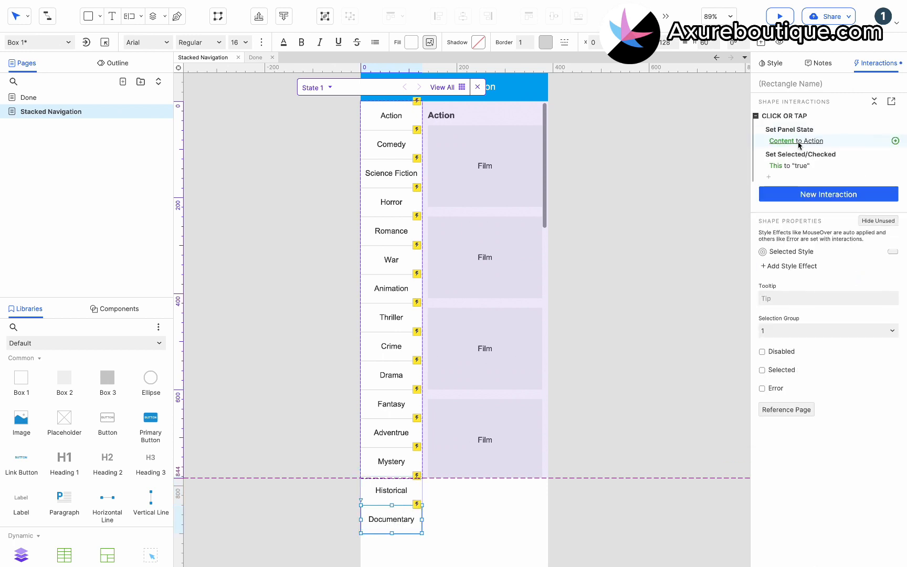
{"action": "left_click", "coordinate": [797, 142]}
{"action": "left_click", "coordinate": [796, 198]}
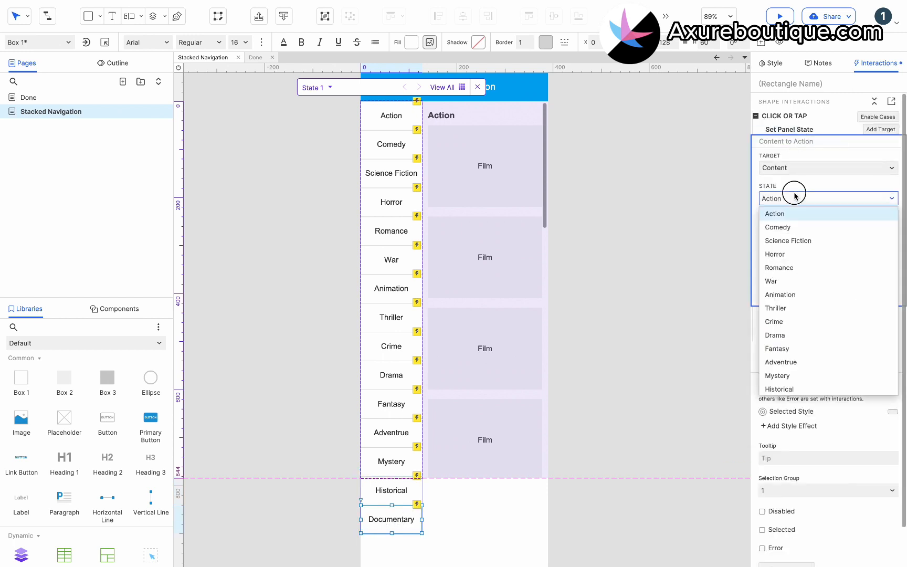
{"action": "scroll", "coordinate": [802, 315], "scroll_direction": "down", "scroll_amount": 3}
{"action": "left_click", "coordinate": [803, 335]}
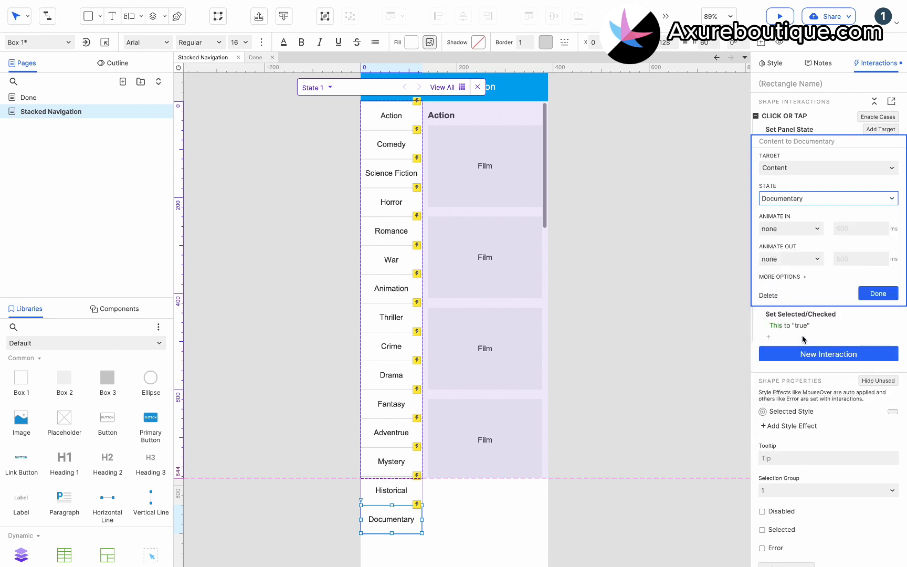
{"action": "left_click", "coordinate": [883, 292]}
{"action": "double_click", "coordinate": [665, 249]}
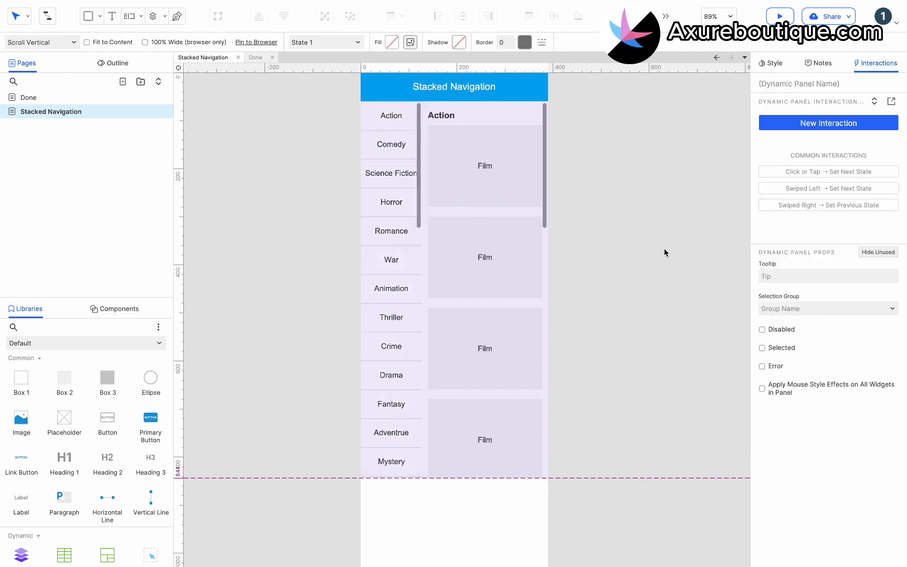
- Preview the Stacked Navigation page in the browser and test scrolling the genre list to Documentary
{"action": "left_click", "coordinate": [665, 249]}
{"action": "scroll", "coordinate": [665, 248], "scroll_direction": "up", "scroll_amount": 1}
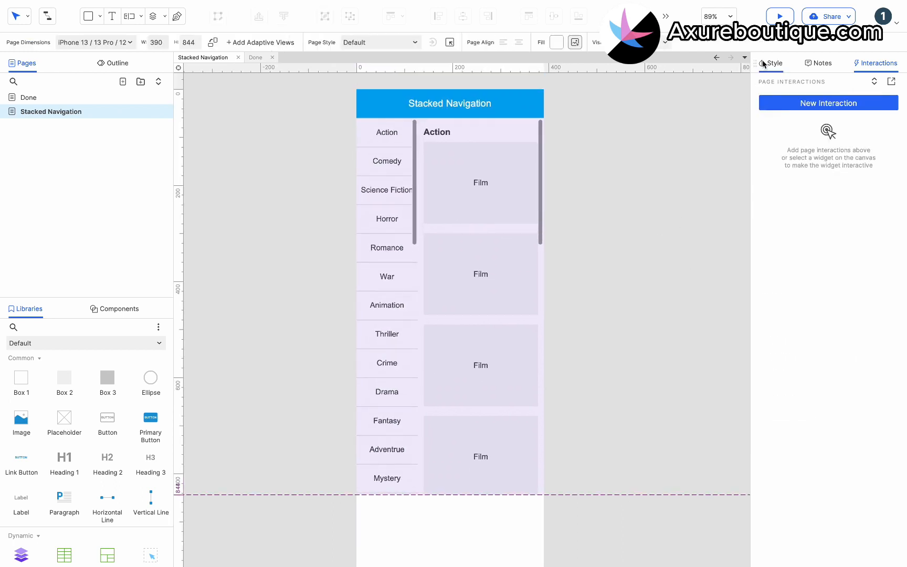
{"action": "left_click", "coordinate": [779, 17]}
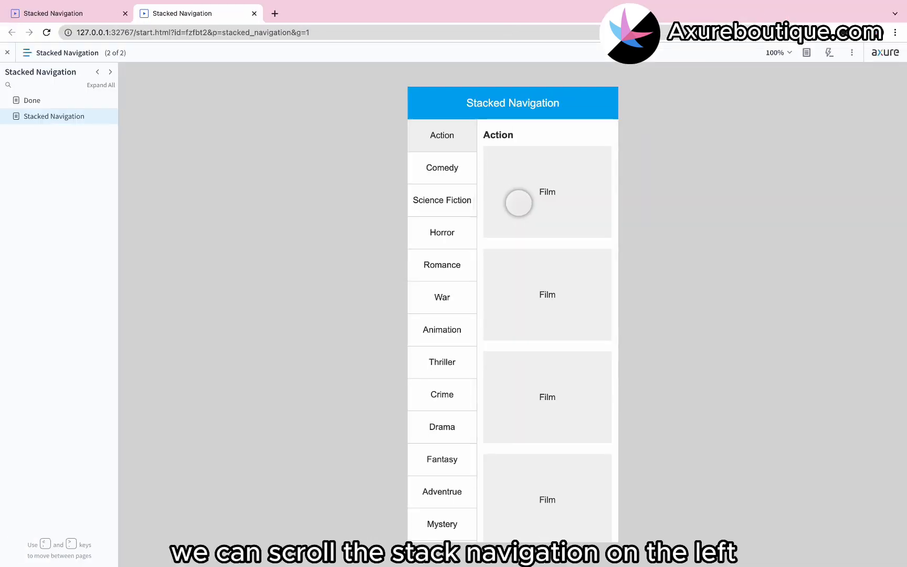
{"action": "scroll", "coordinate": [455, 223], "scroll_direction": "down", "scroll_amount": 1}
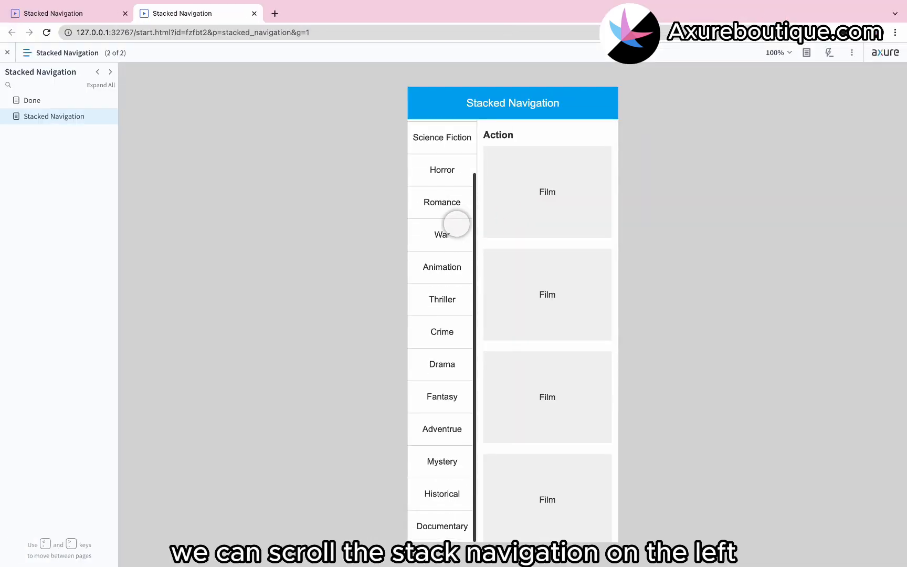
{"action": "left_click", "coordinate": [455, 221]}
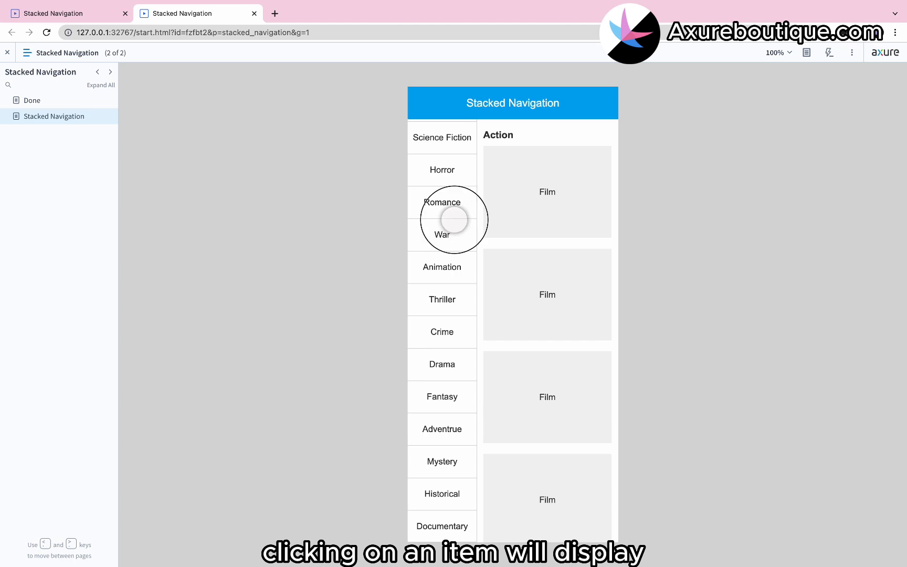
- Test the Crime genre in the preview and scroll through its film content and back to the heading
{"action": "left_click", "coordinate": [451, 336]}
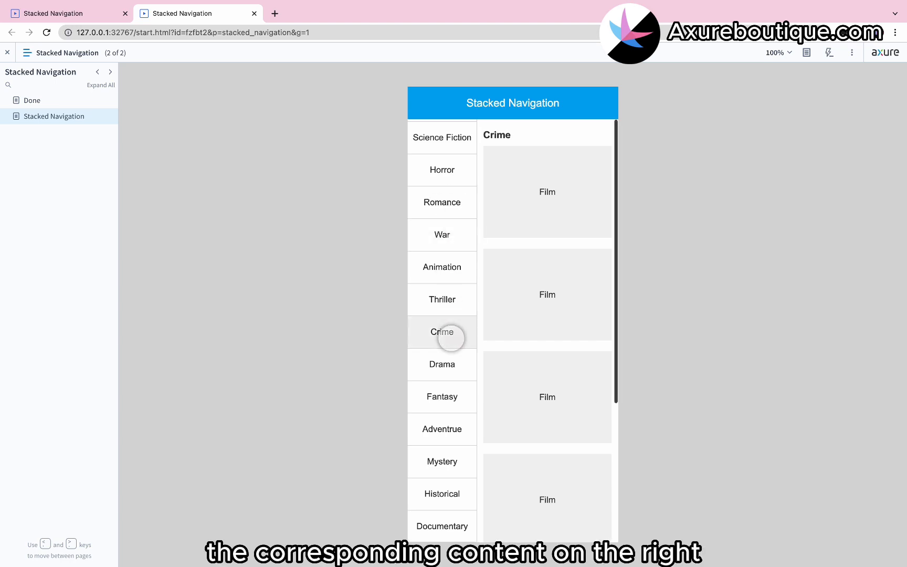
{"action": "scroll", "coordinate": [502, 324], "scroll_direction": "down", "scroll_amount": 2}
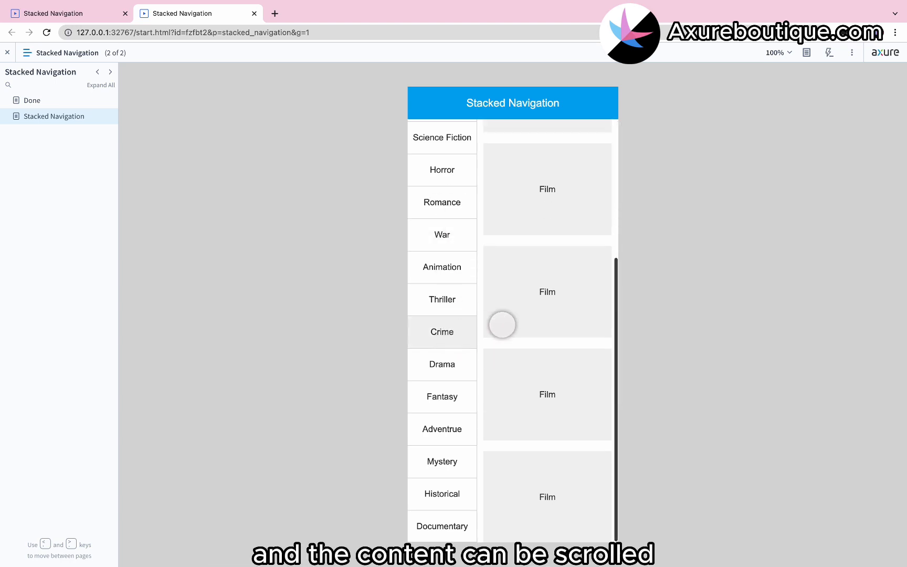
{"action": "scroll", "coordinate": [503, 324], "scroll_direction": "up", "scroll_amount": 2}
- Test the Drama, Documentary and Adventrue genres in the preview and return to the start of the genre list
{"action": "left_click", "coordinate": [441, 368]}
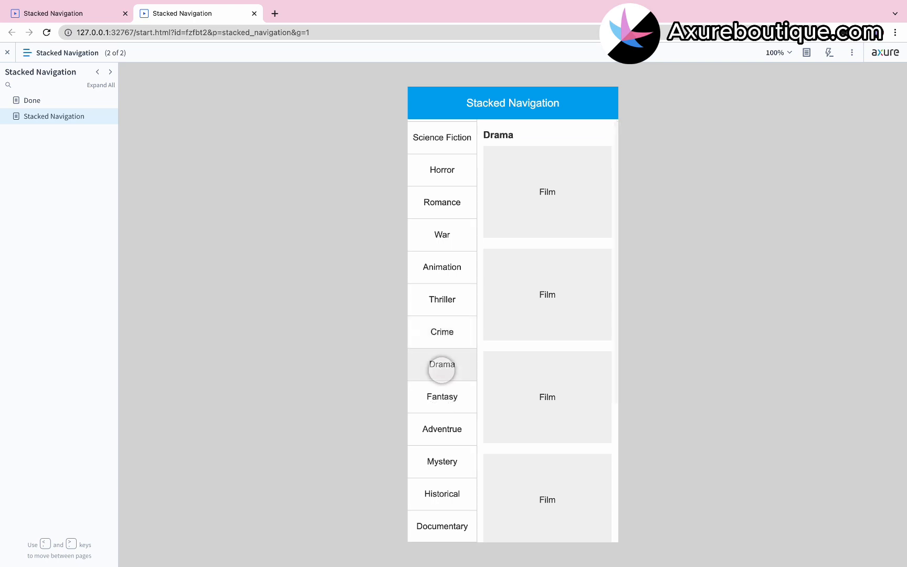
{"action": "left_click", "coordinate": [450, 508]}
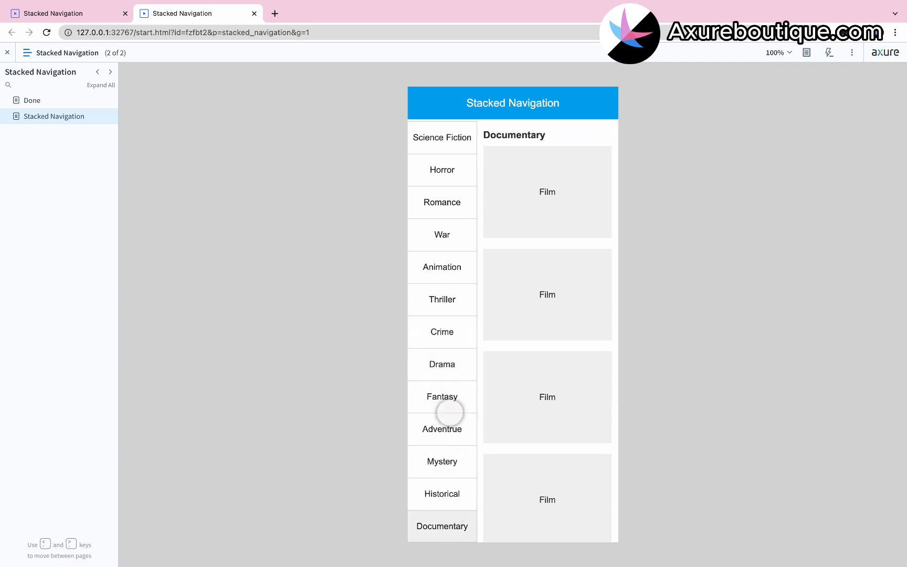
{"action": "left_click", "coordinate": [450, 414]}
{"action": "scroll", "coordinate": [450, 405], "scroll_direction": "up", "scroll_amount": 2}
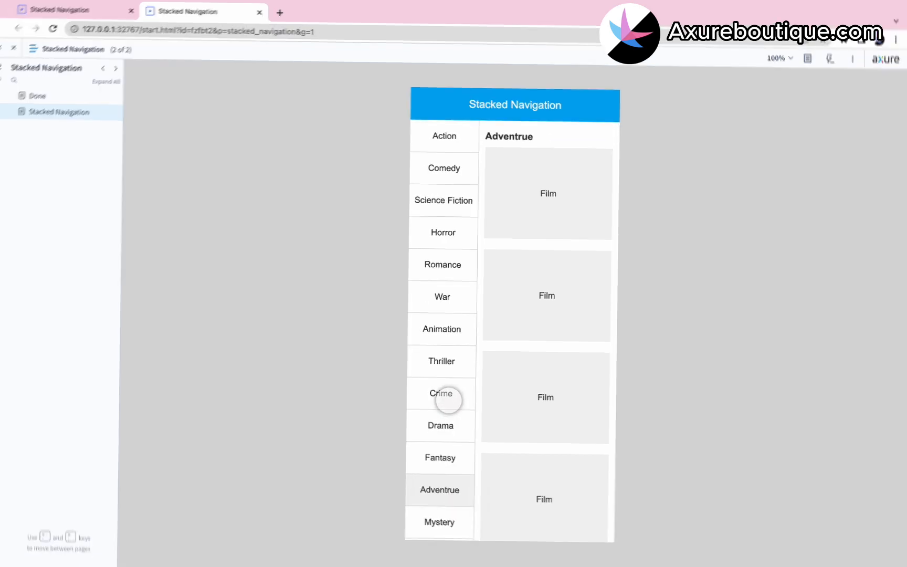